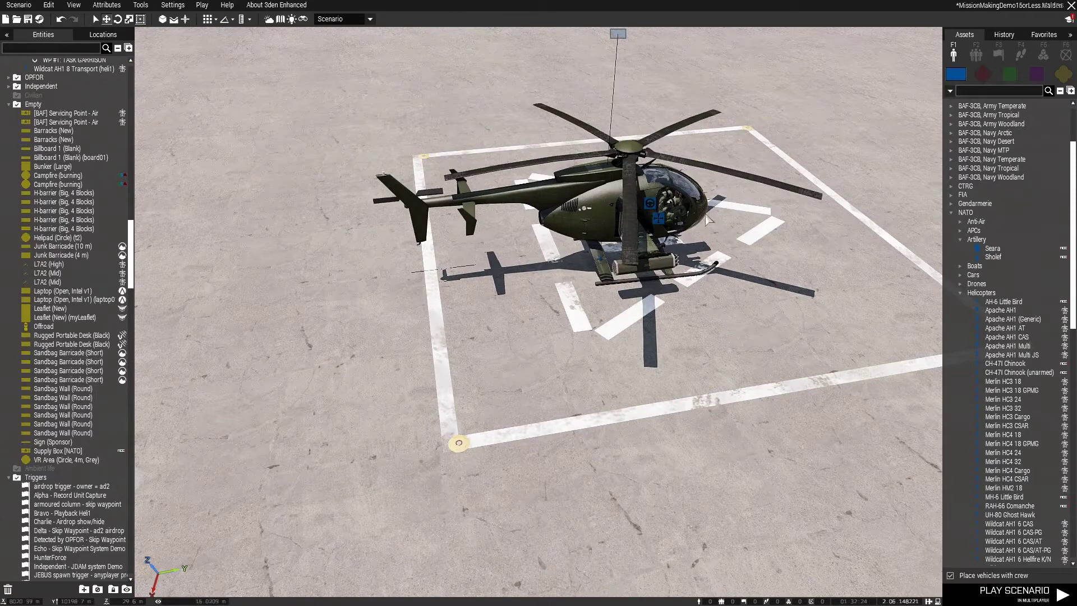
# Step: Place an Add CAS Helicopter module from Simplex Support Services on the tarmac beside the AH-6 Little Bird's helipad
pyautogui.moveTo(754, 291); pyautogui.dragTo(673, 288, button='right')
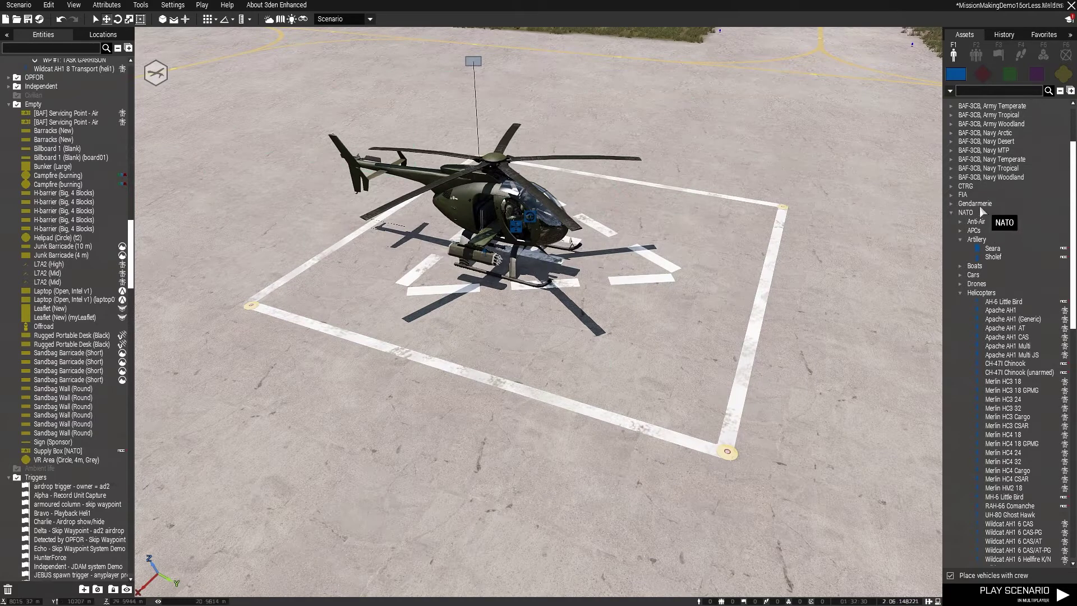
pyautogui.click(951, 212)
pyautogui.click(1043, 56)
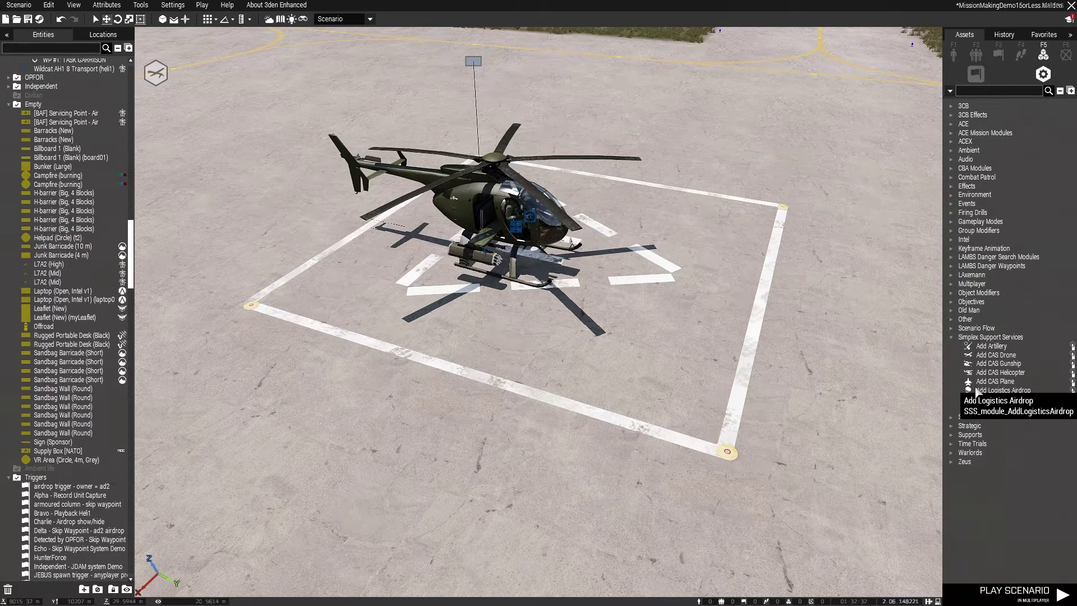
pyautogui.click(1013, 373)
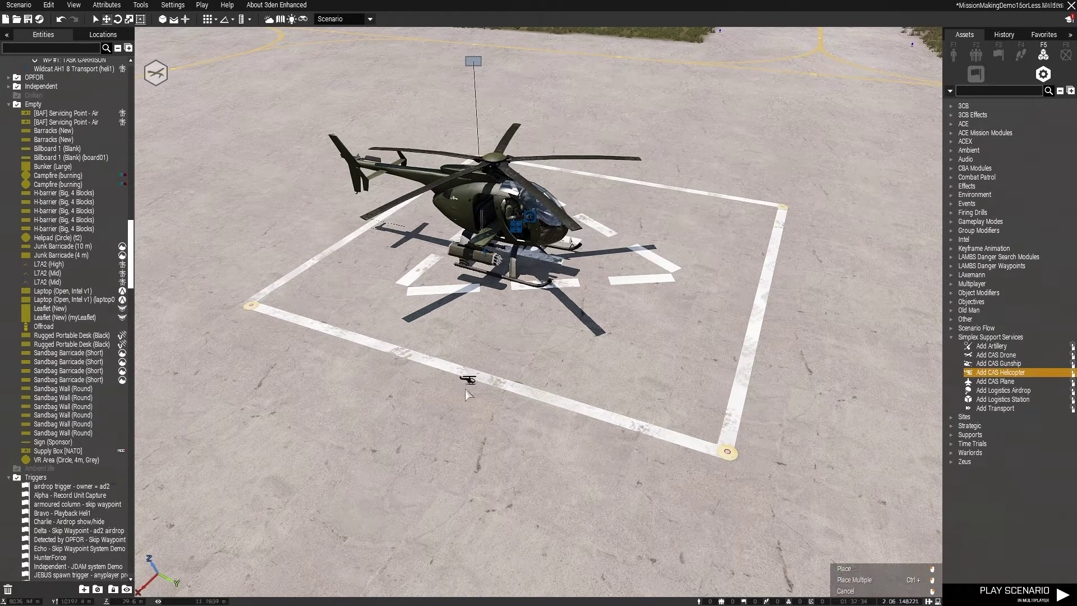
pyautogui.click(451, 417)
# Step: Sync the Add CAS Helicopter module to the AH-6 Little Bird
pyautogui.rightClick(452, 419)
pyautogui.moveTo(557, 374)
pyautogui.click(609, 373)
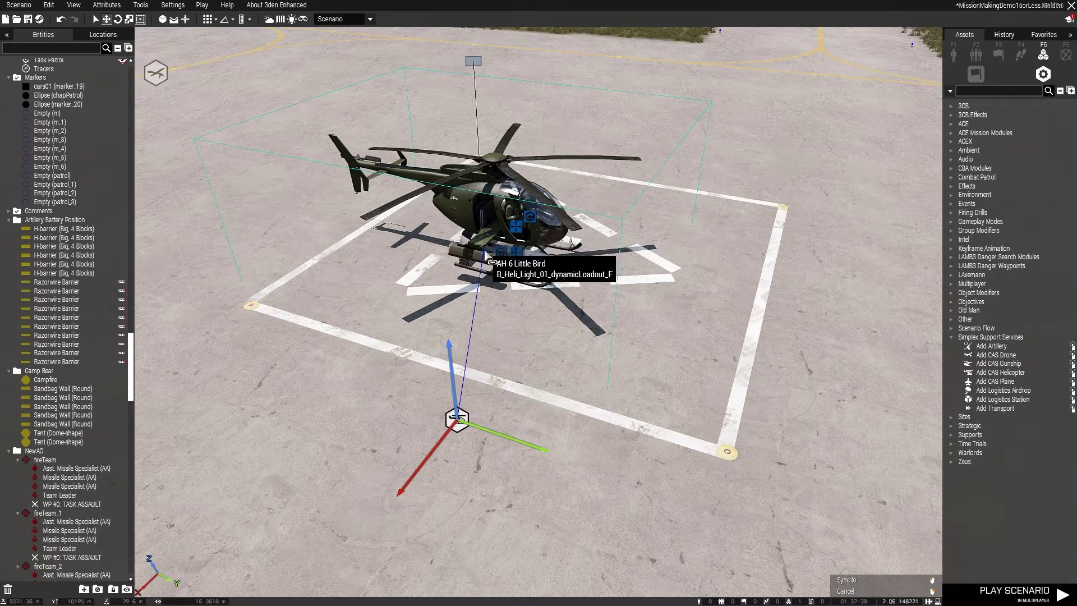
pyautogui.click(482, 256)
# Step: Review the settings of the Add CAS Plane module on the grass beside the taxiway
pyautogui.scroll(-5, 502, 466)
pyautogui.press('w')
pyautogui.press('a')
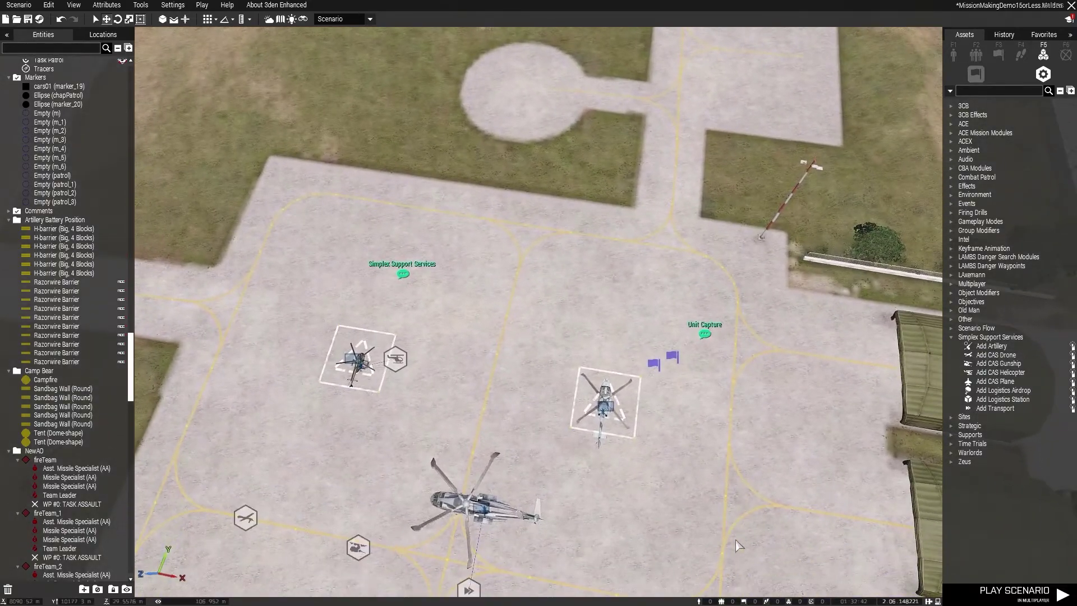
pyautogui.press('w')
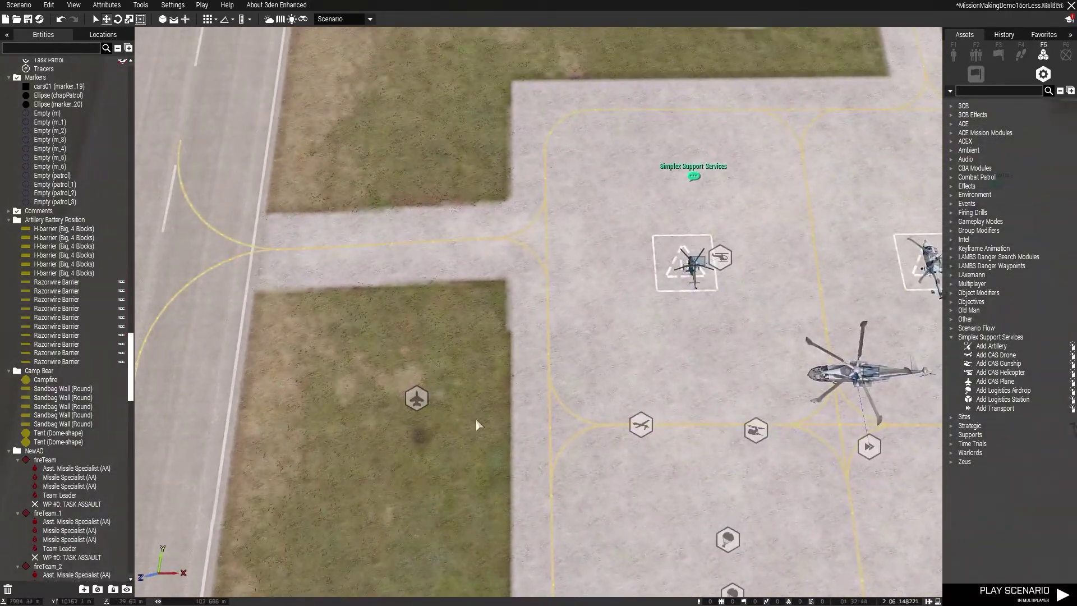
pyautogui.doubleClick(418, 399)
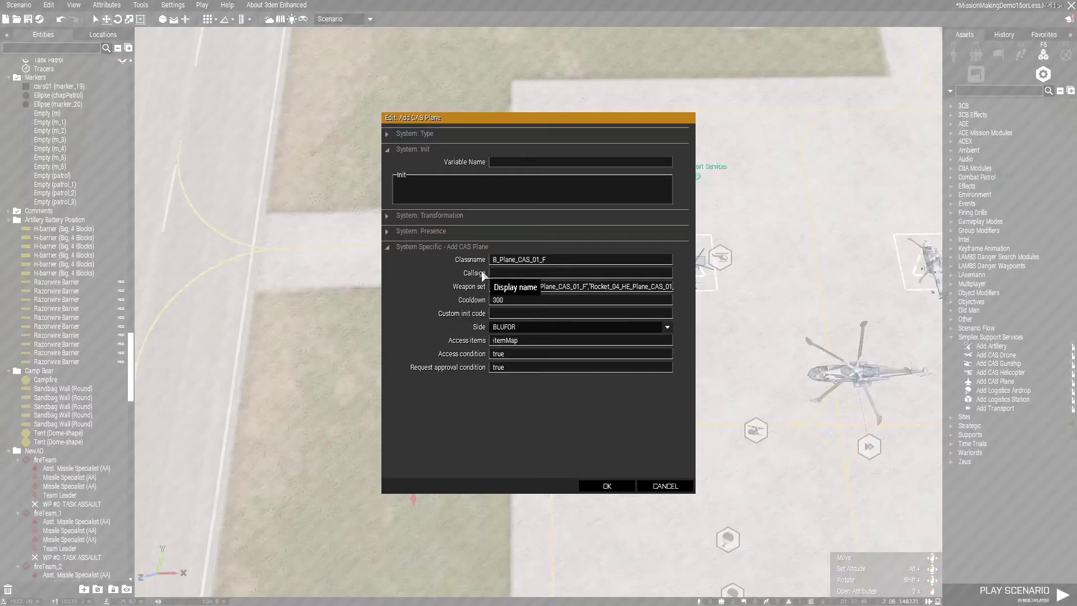
pyautogui.click(617, 486)
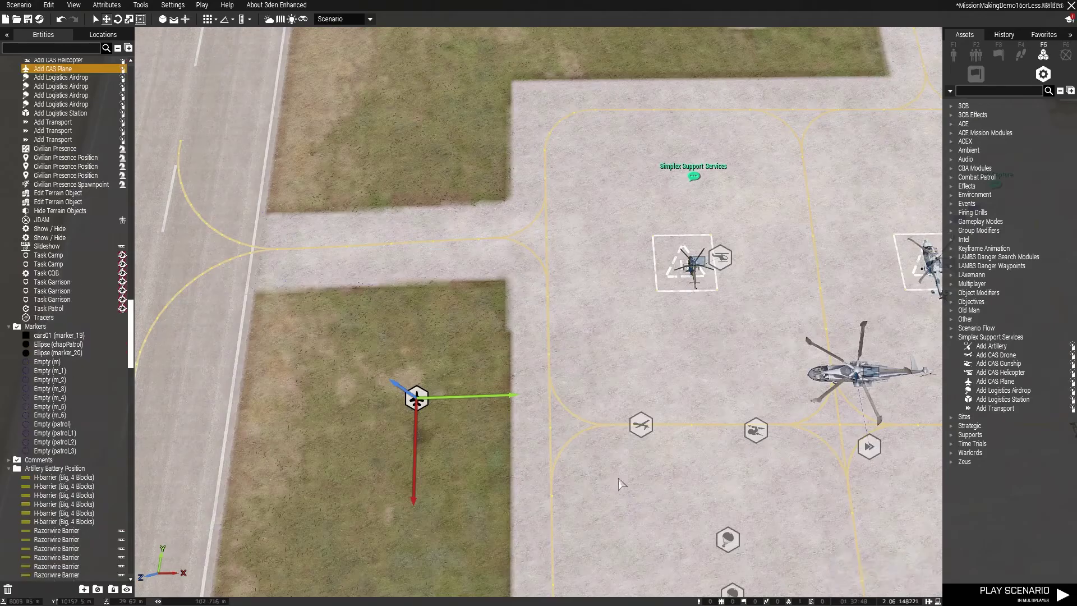
# Step: Place a NATO A-10D Thunderbolt II on the taxiway north of the Add CAS Plane module
pyautogui.click(954, 55)
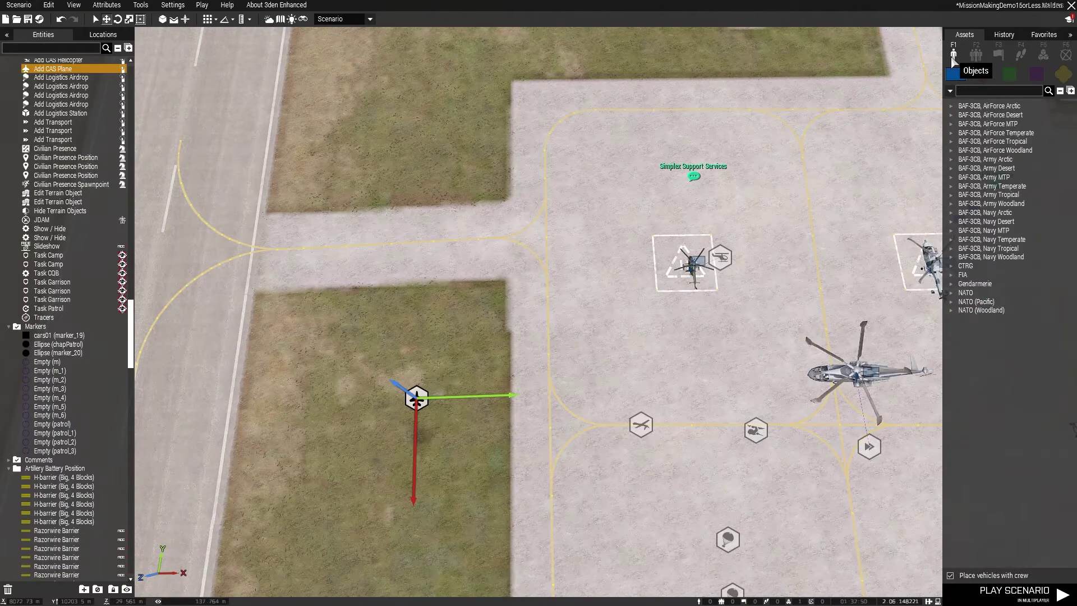
pyautogui.click(952, 292)
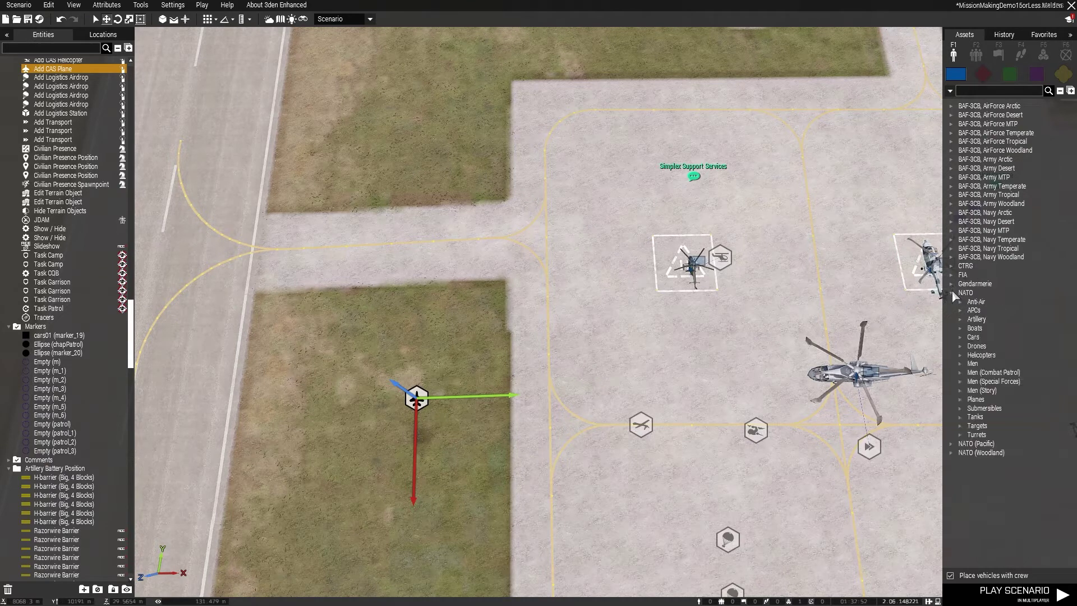
pyautogui.click(960, 398)
pyautogui.moveTo(1004, 415); pyautogui.dragTo(391, 271)
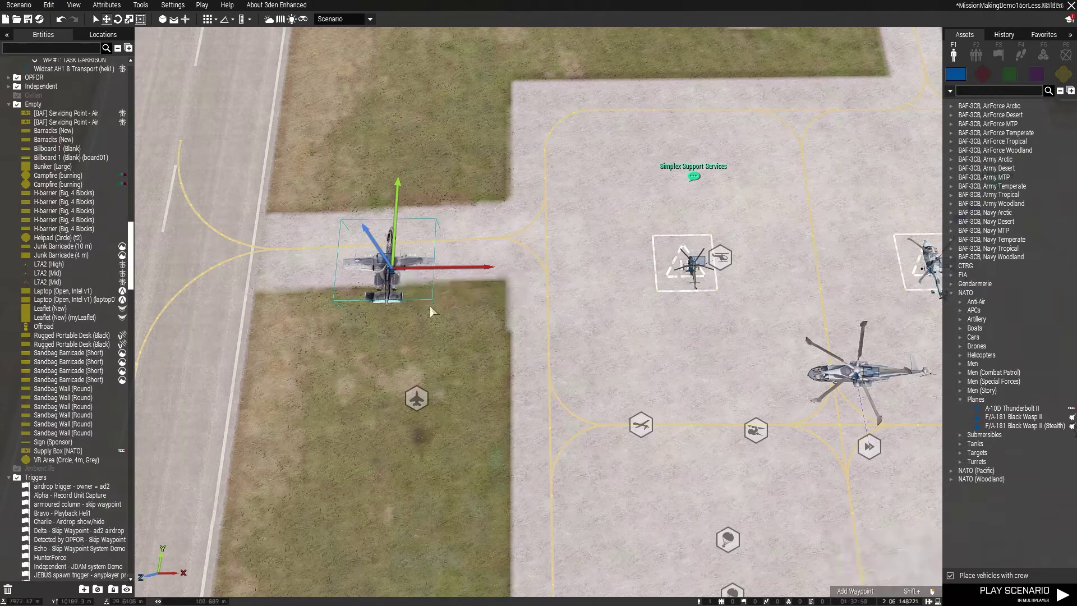
pyautogui.click(408, 223)
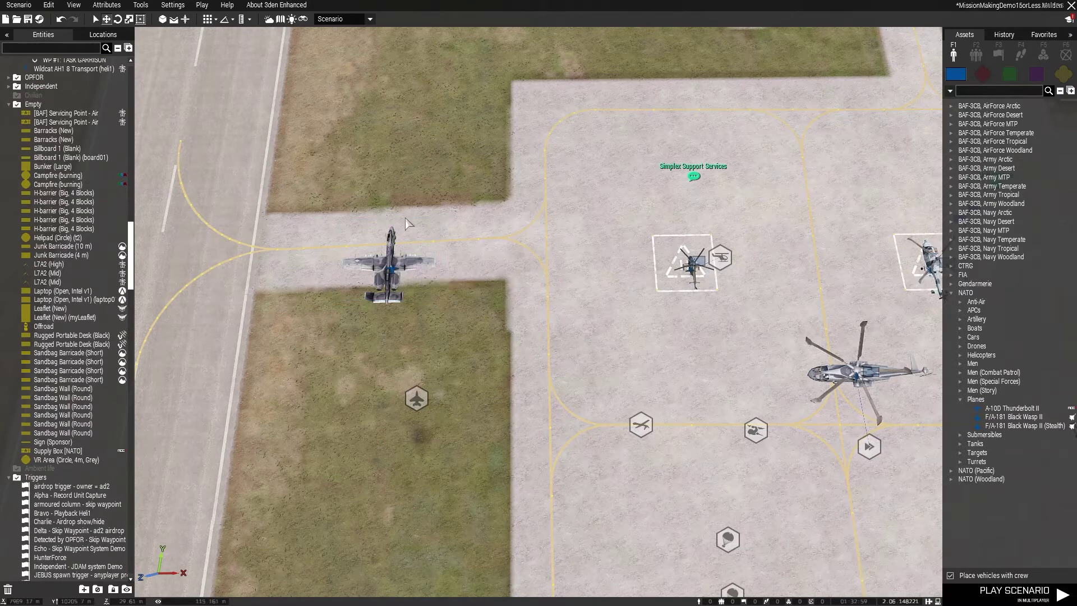
# Step: Log the class of the A-10D Thunderbolt II to the clipboard
pyautogui.rightClick(392, 275)
pyautogui.moveTo(449, 378)
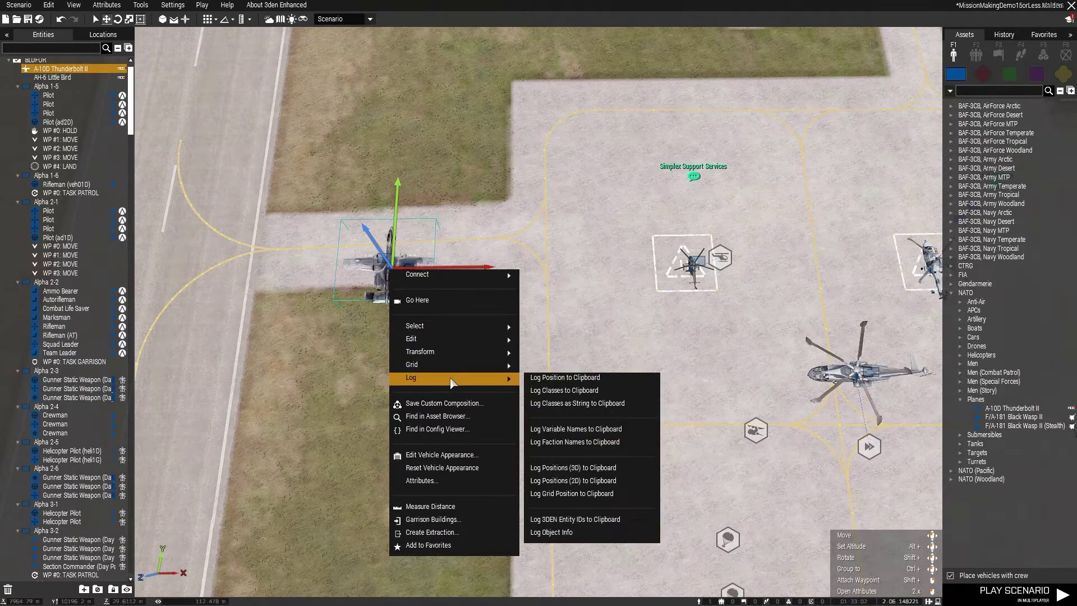
pyautogui.click(563, 391)
# Step: Try entering B_Plane_CAS_01_dynamicLoadout_F as the Add CAS Plane module's classname, discarding the edit
pyautogui.doubleClick(413, 408)
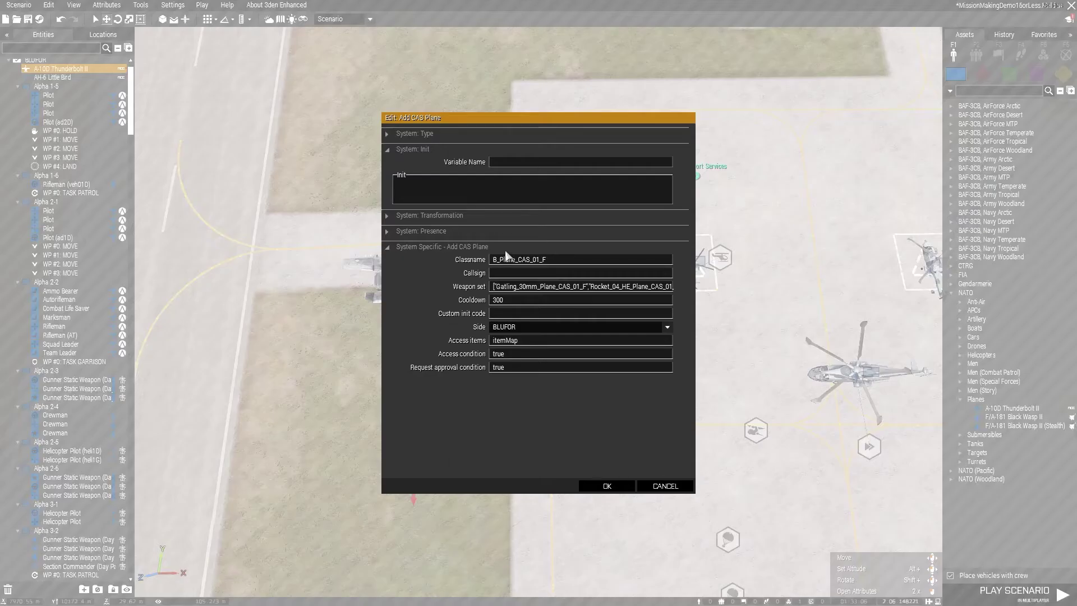
pyautogui.doubleClick(581, 261)
pyautogui.write('B_Plane_CAS_01_dynamicLoadout_F')
pyautogui.click(666, 486)
# Step: Remove the A-10D from the taxiway and check the weapon set in the Add CAS Plane module's attributes
pyautogui.click(444, 327)
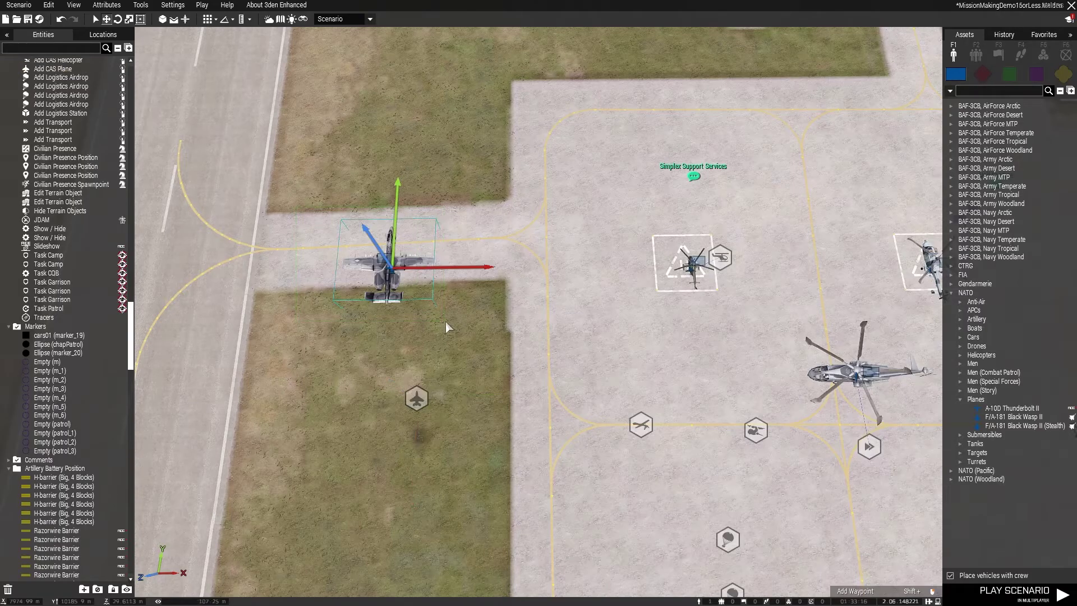
pyautogui.doubleClick(414, 399)
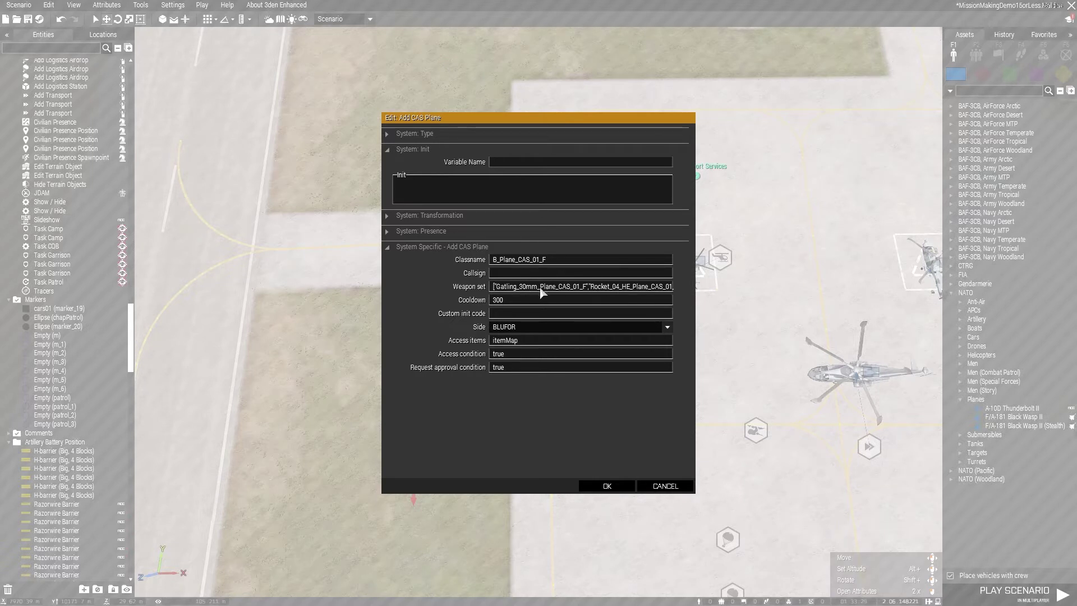
pyautogui.click(670, 485)
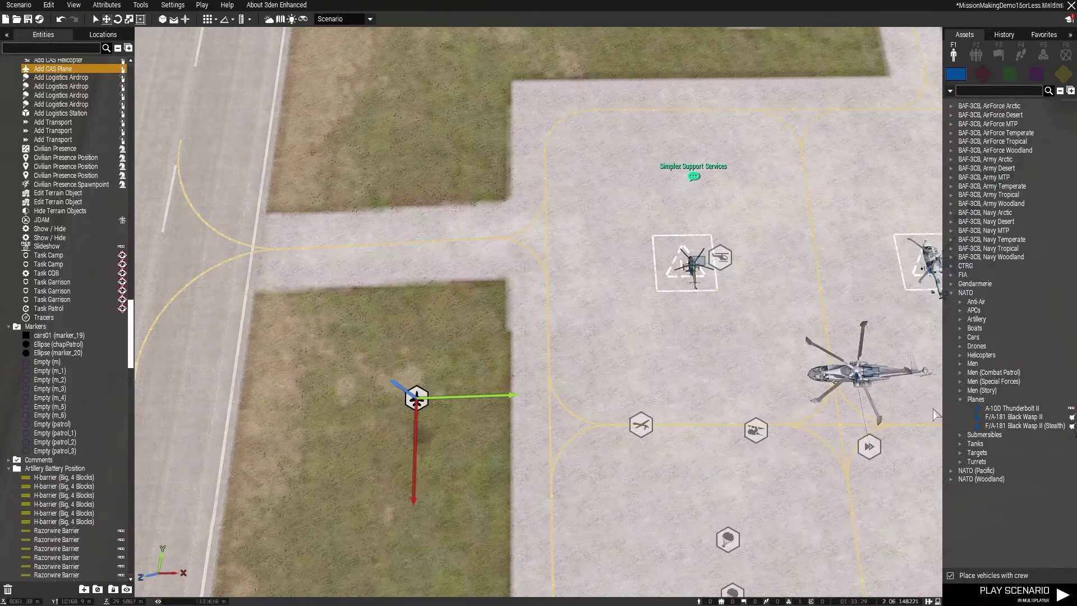
# Step: Place another A-10D Thunderbolt II on the taxiway and open its attributes
pyautogui.click(1010, 408)
pyautogui.click(441, 258)
pyautogui.rightClick(442, 261)
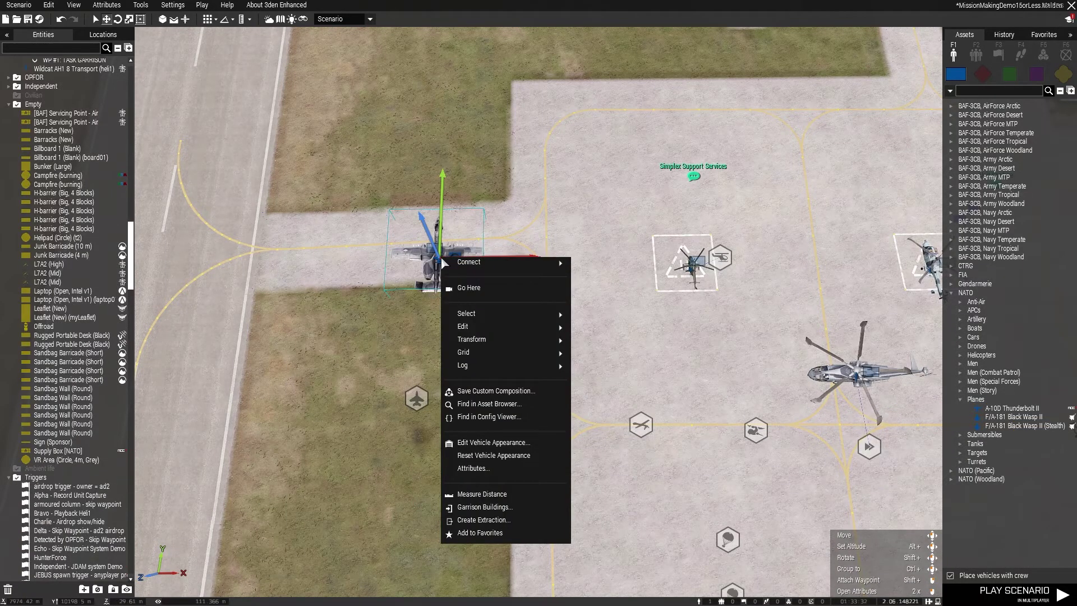
pyautogui.click(508, 470)
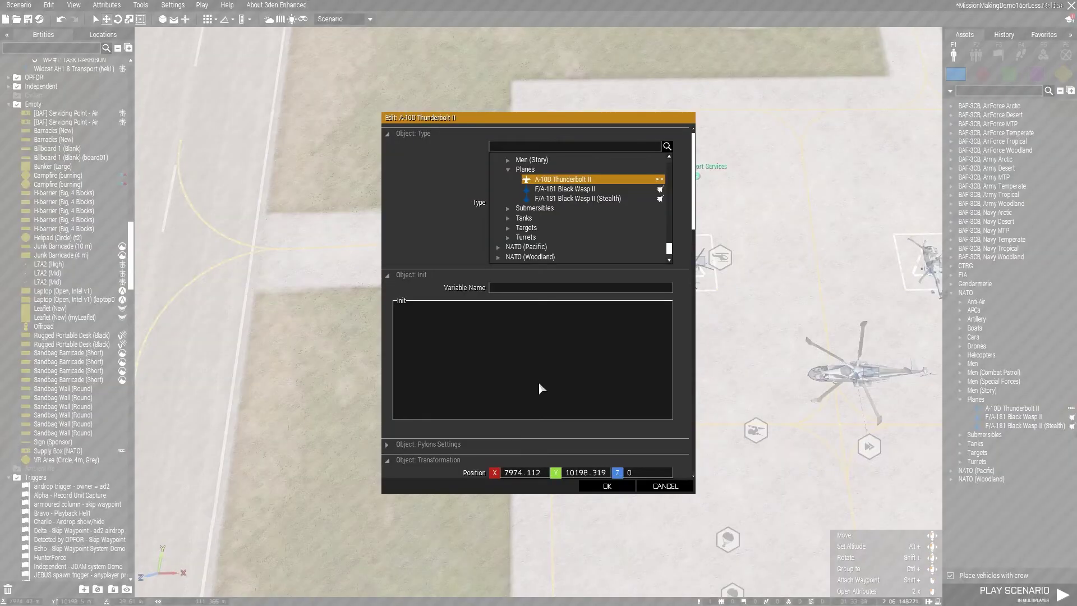
# Step: Examine the weapon choices in the A-10D's pylon settings, discard the dialog and delete the aircraft
pyautogui.click(392, 444)
pyautogui.scroll(-3, 568, 400)
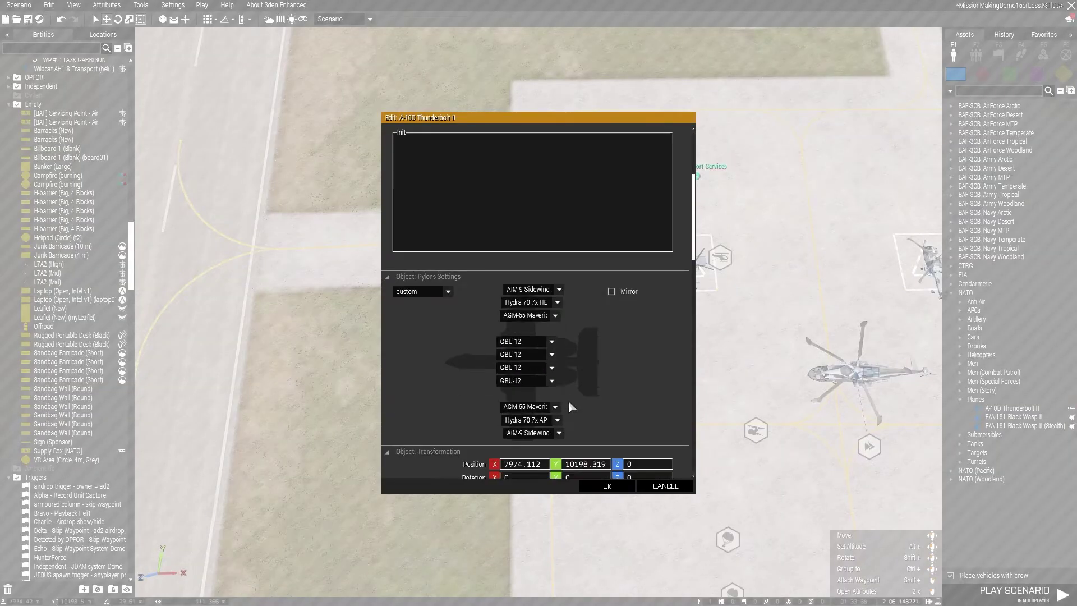
pyautogui.scroll(-1, 653, 366)
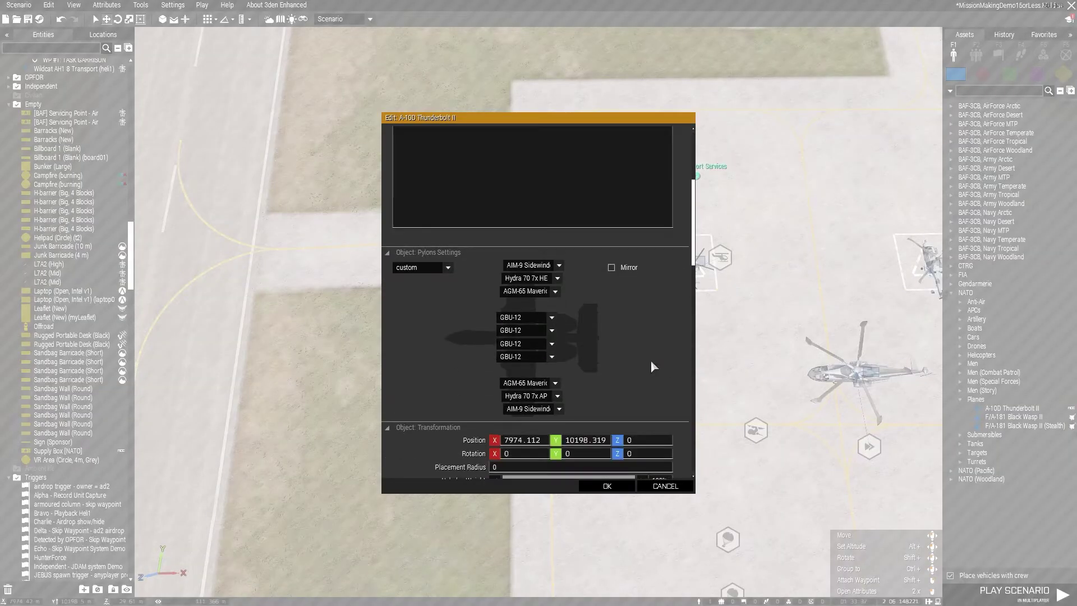
pyautogui.click(551, 318)
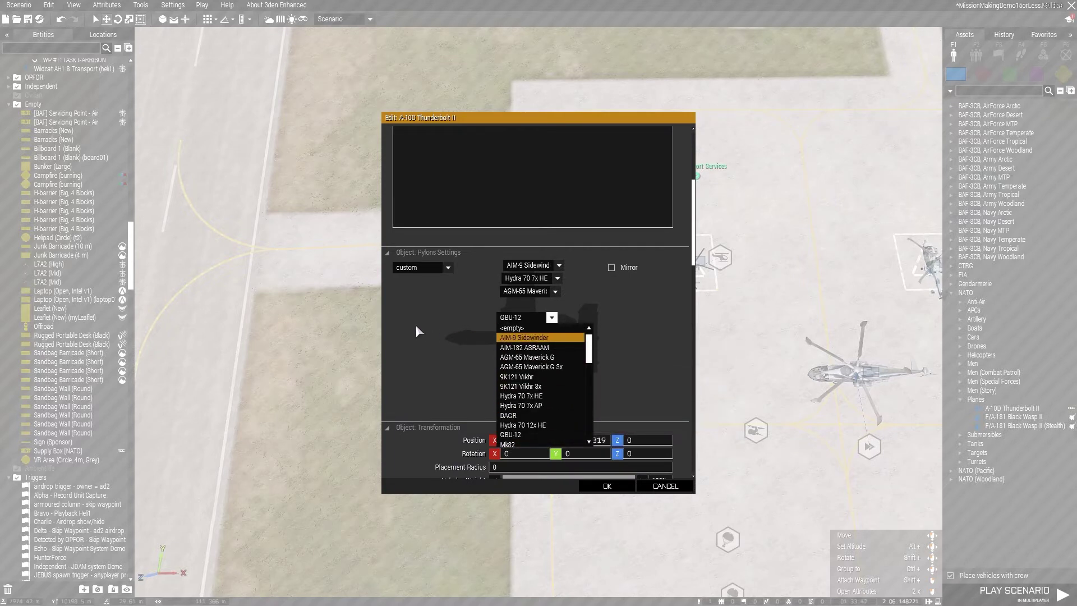
pyautogui.press('Escape')
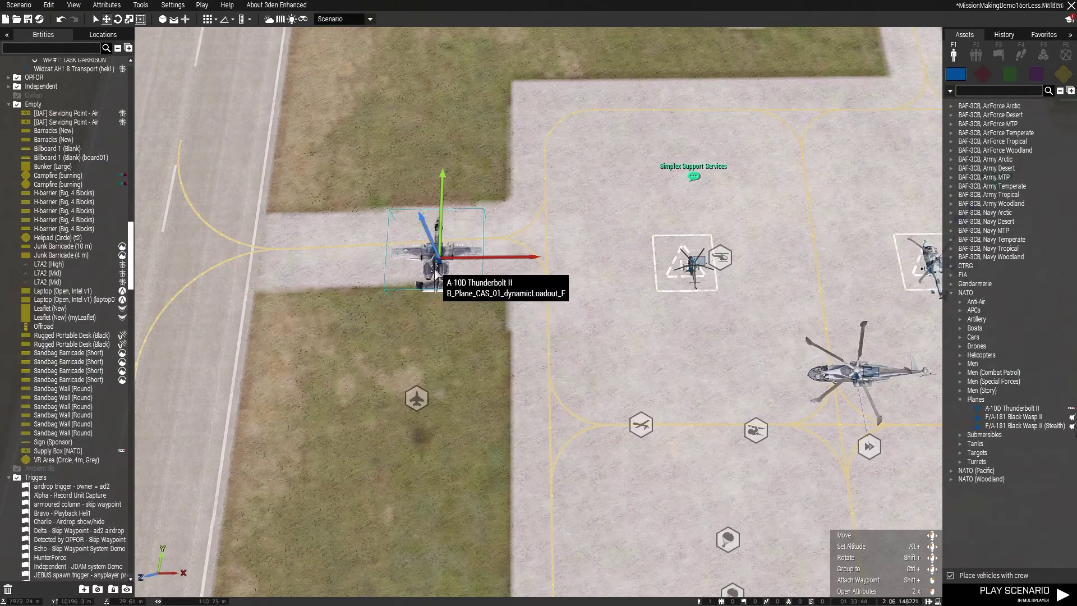
pyautogui.press('Delete')
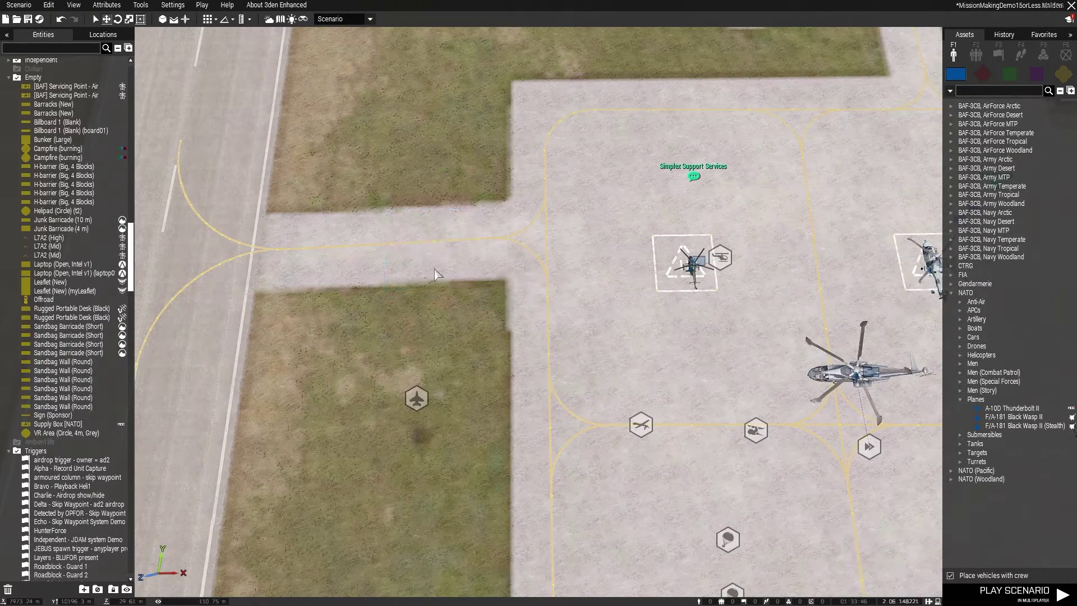
# Step: Check the side options of the Add CAS Plane module and keep BLUFOR
pyautogui.click(417, 398)
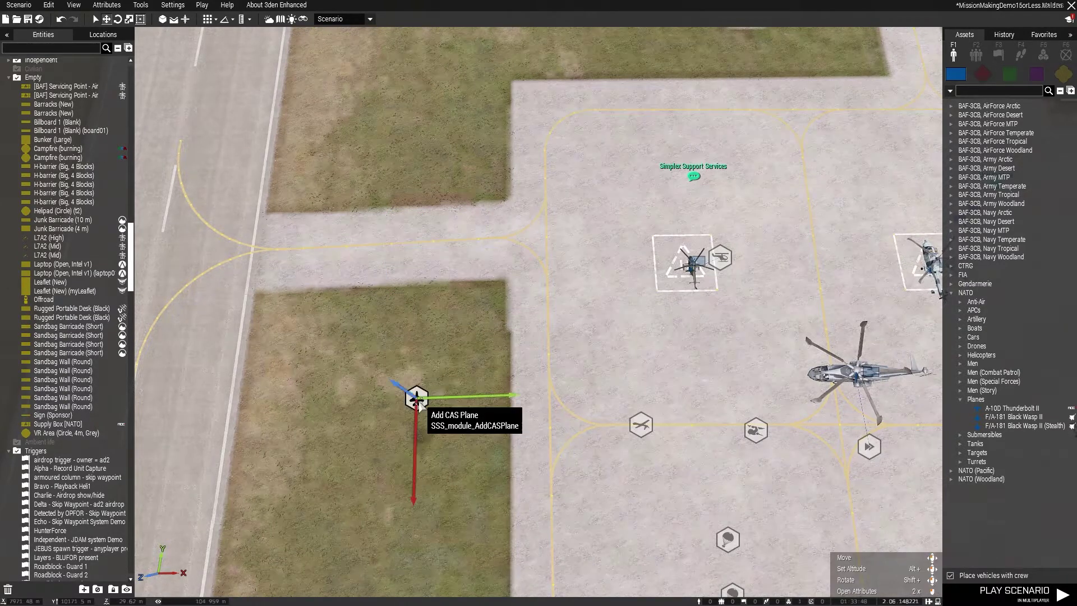
pyautogui.doubleClick(416, 399)
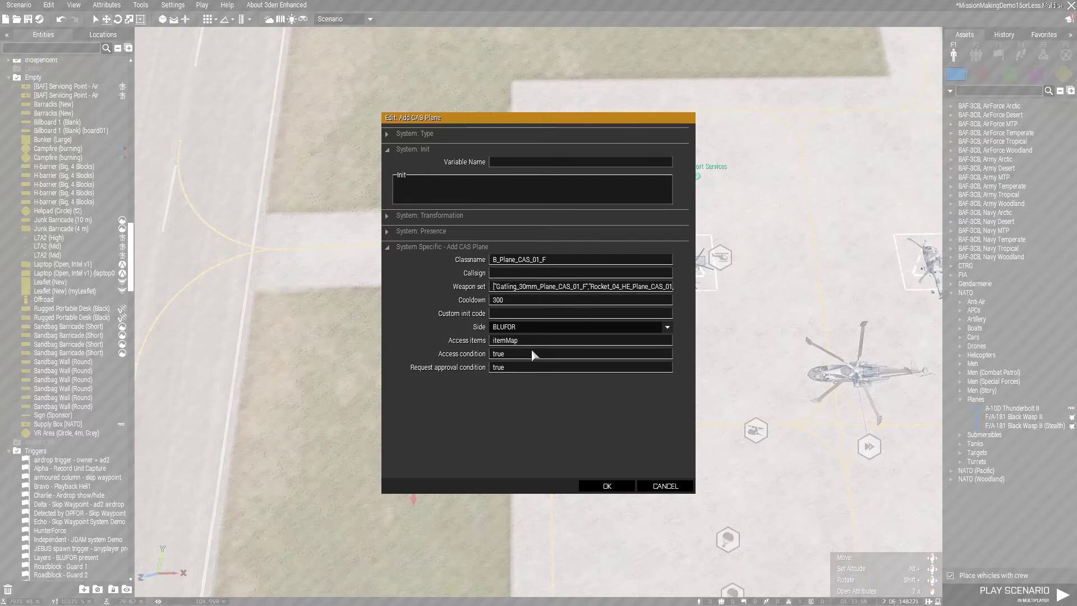
pyautogui.click(529, 328)
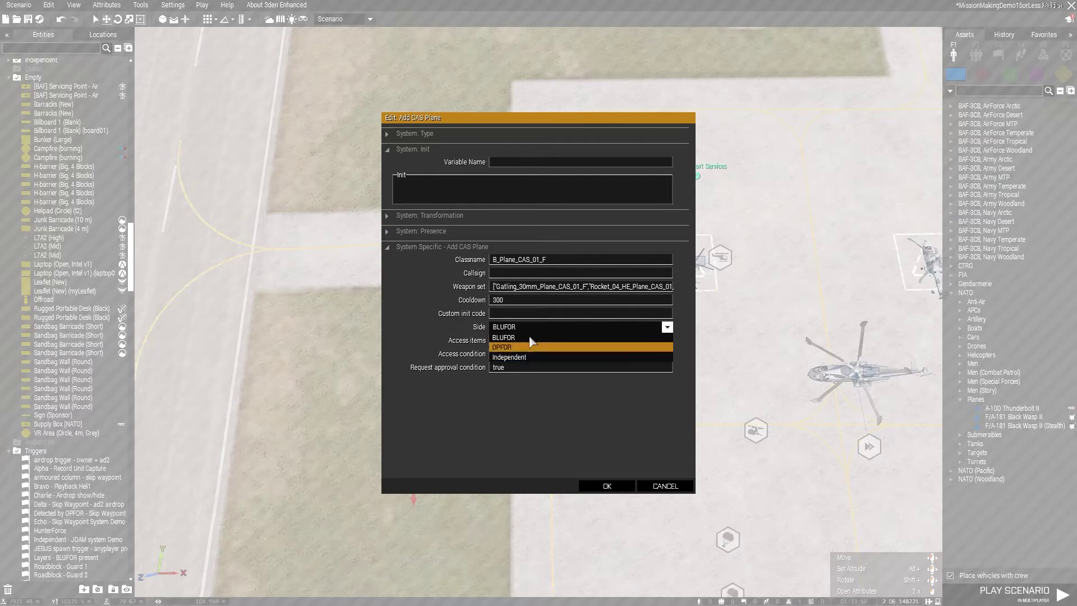
pyautogui.click(520, 331)
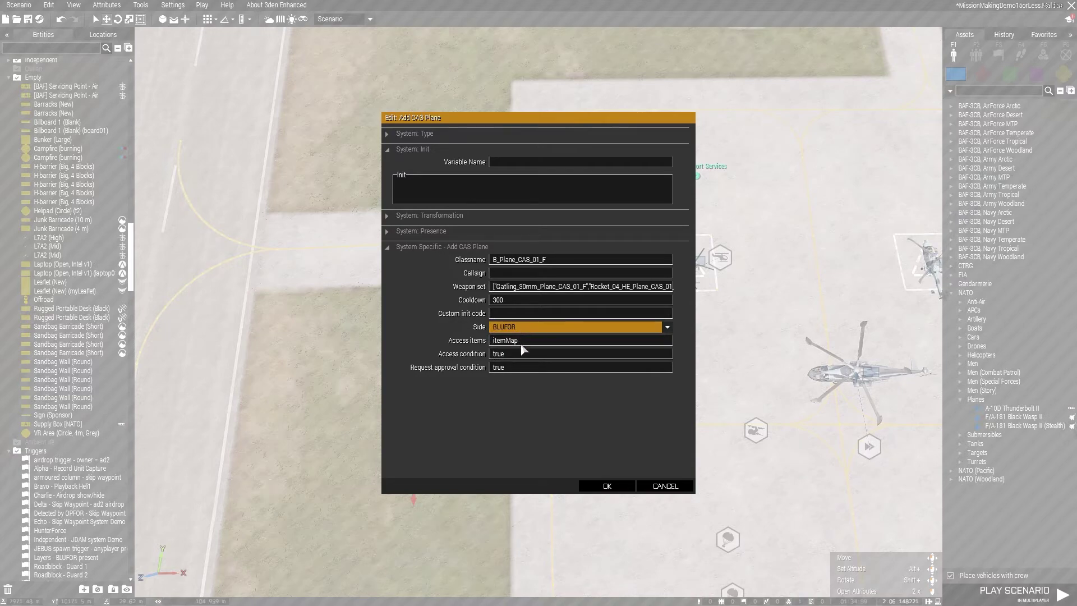
pyautogui.click(607, 486)
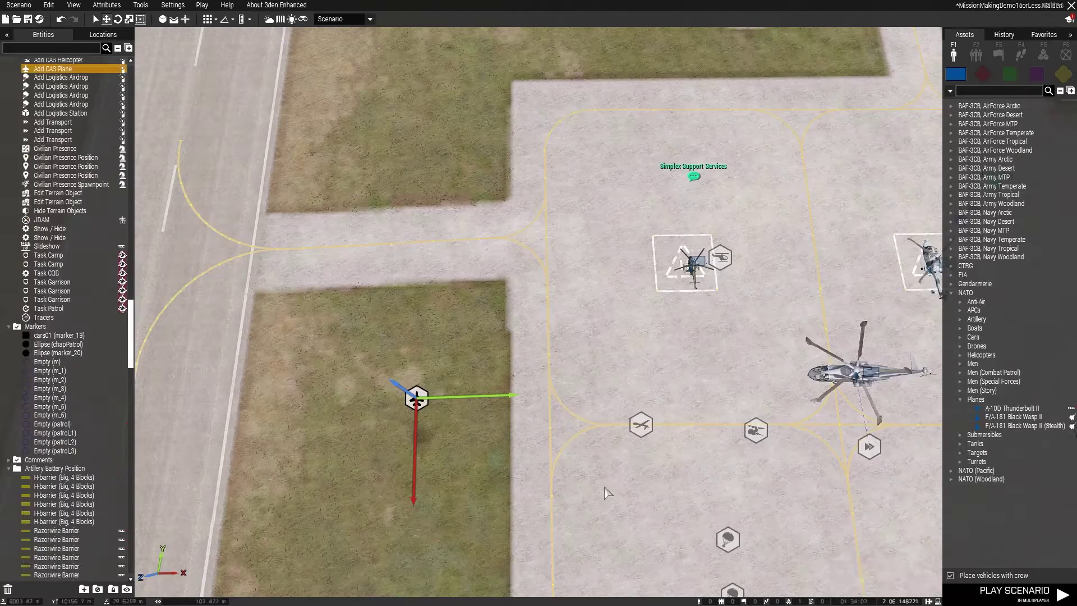
# Step: Review the settings of the Add CAS Drone module
pyautogui.click(441, 432)
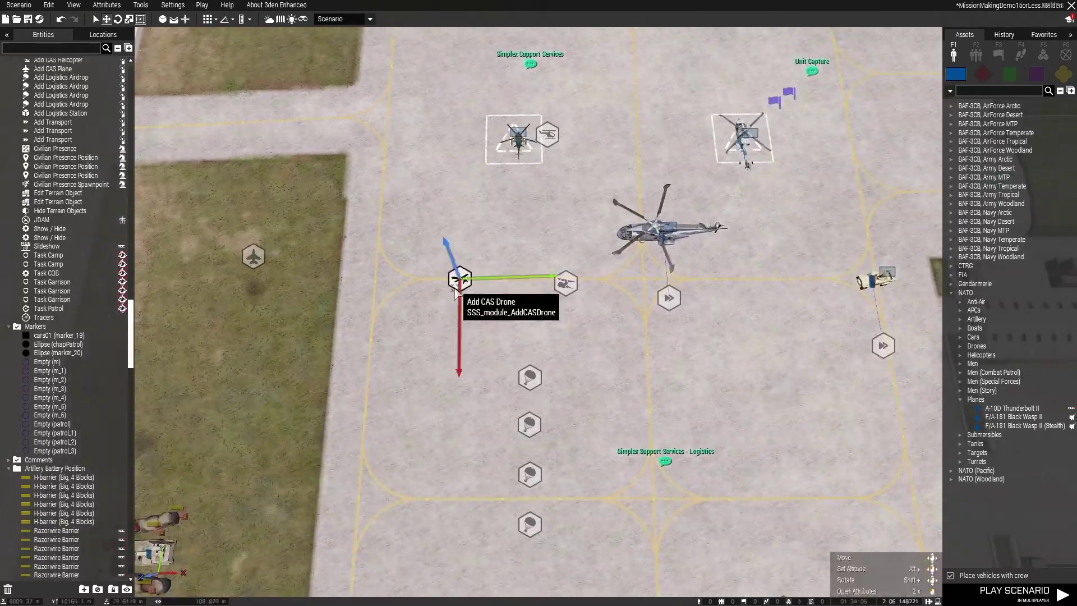
pyautogui.doubleClick(436, 277)
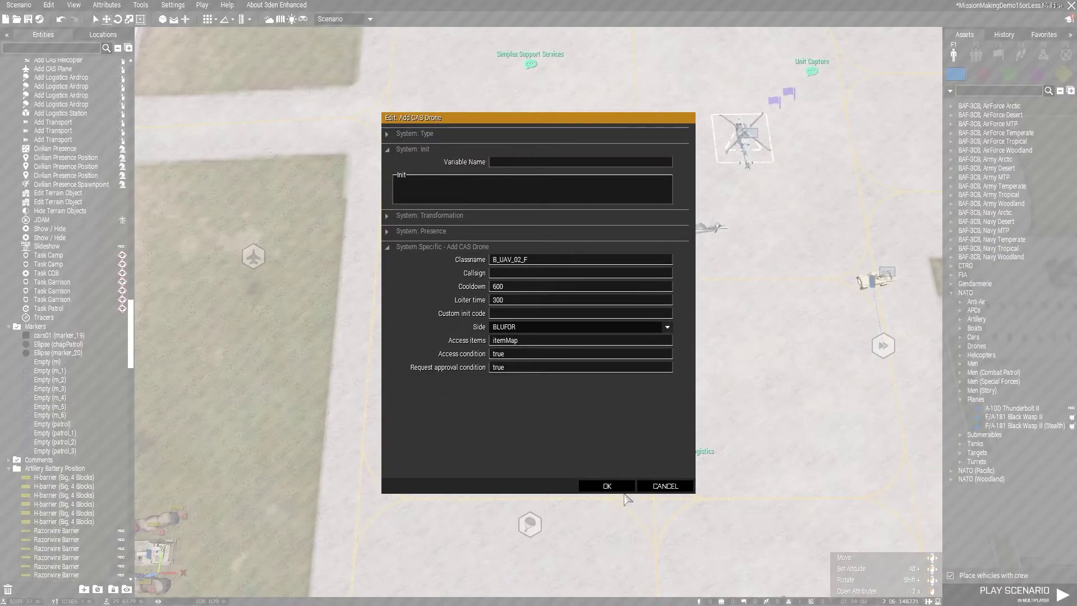
pyautogui.click(606, 486)
# Step: Review the settings of the Add CAS Gunship module, including the explanation of its loiter time
pyautogui.doubleClick(566, 283)
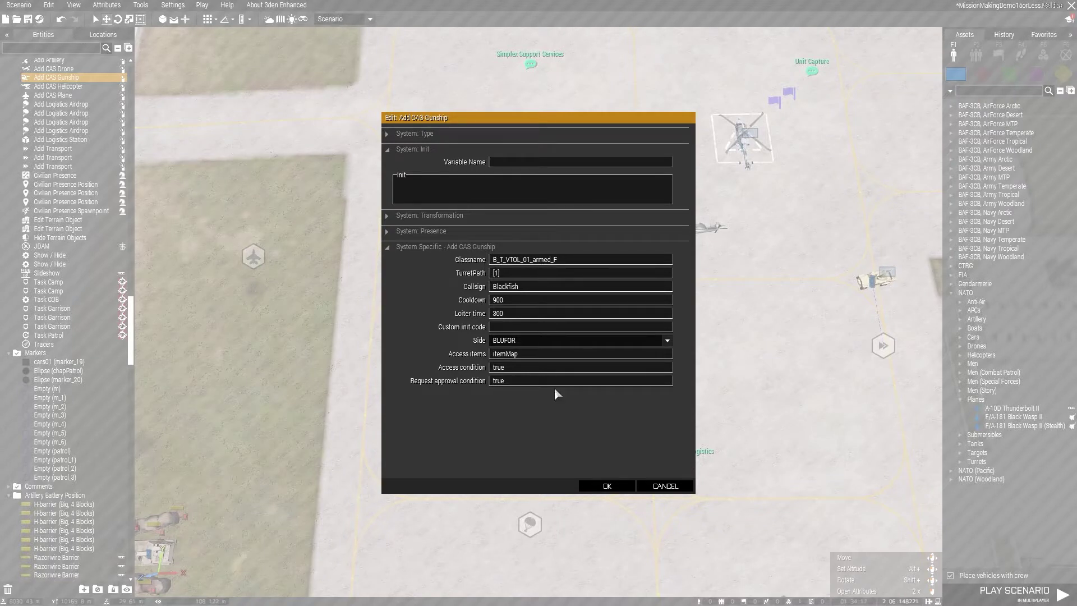
pyautogui.moveTo(408, 371)
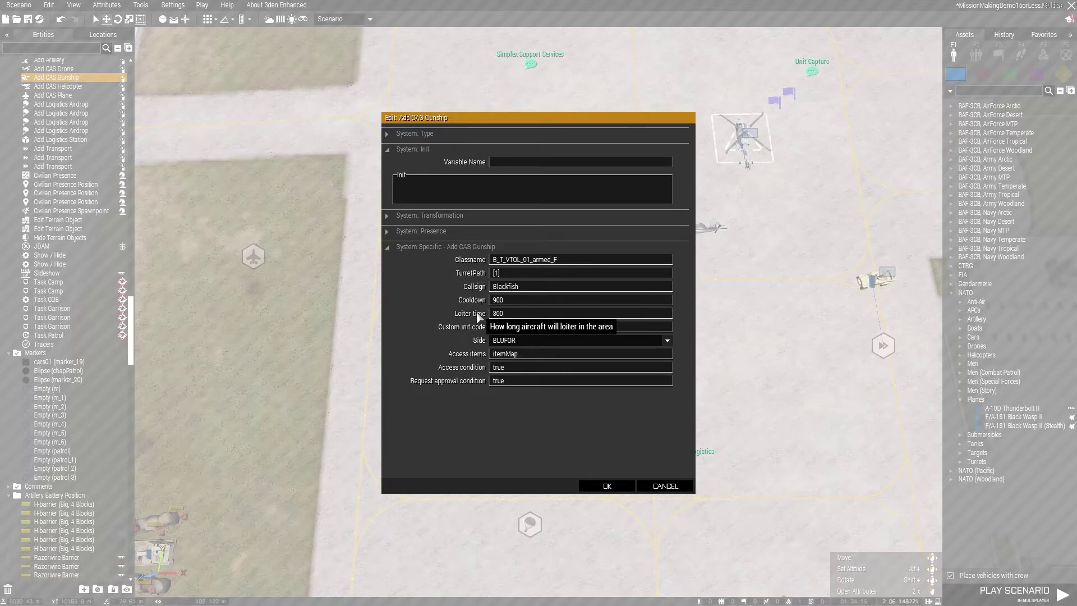
pyautogui.moveTo(467, 317)
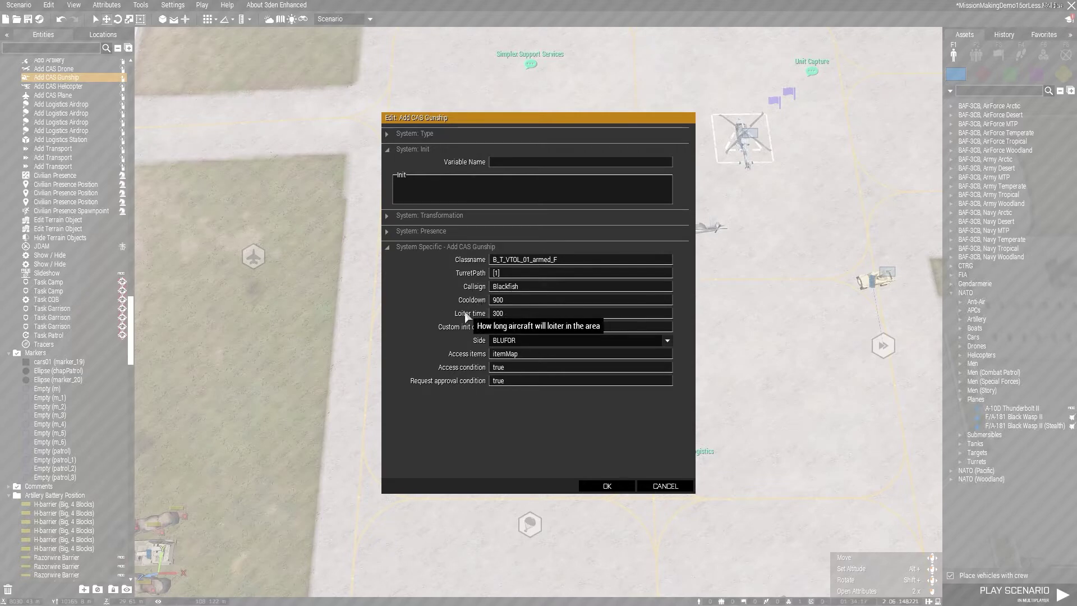
pyautogui.click(612, 485)
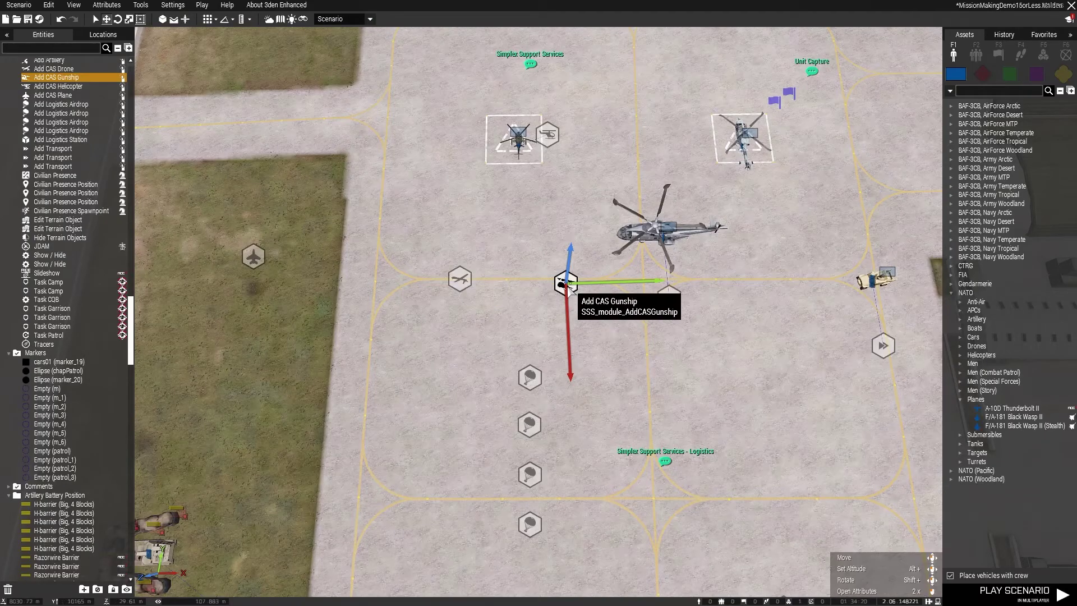
# Step: Move the Add CAS Drone and Add CAS Gunship modules into a row beside the Add CAS Plane module
pyautogui.moveTo(459, 279); pyautogui.dragTo(301, 253)
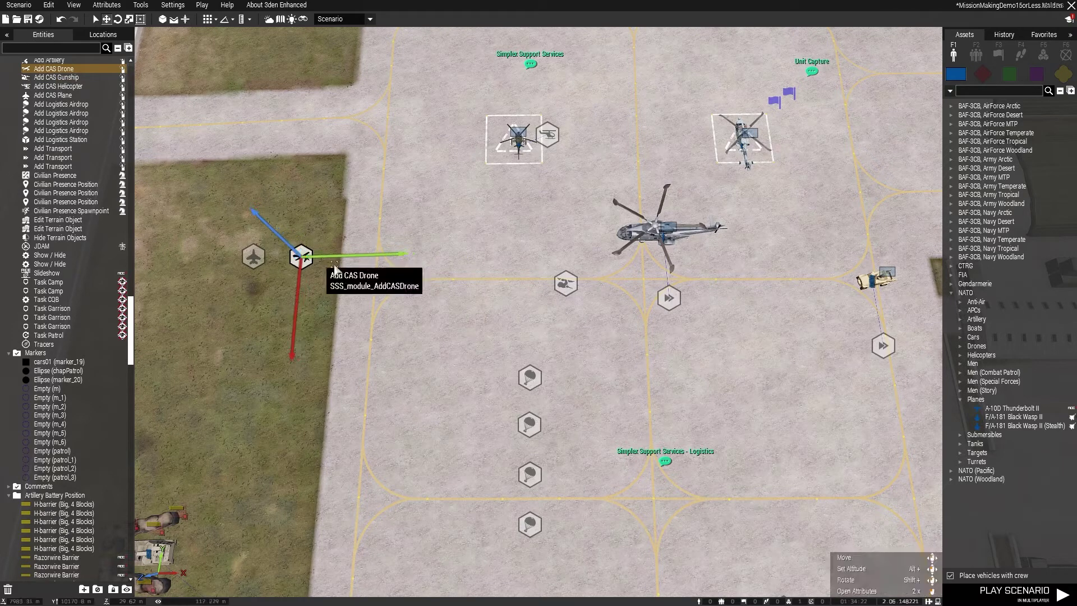
pyautogui.moveTo(566, 283); pyautogui.dragTo(349, 257)
pyautogui.click(396, 229)
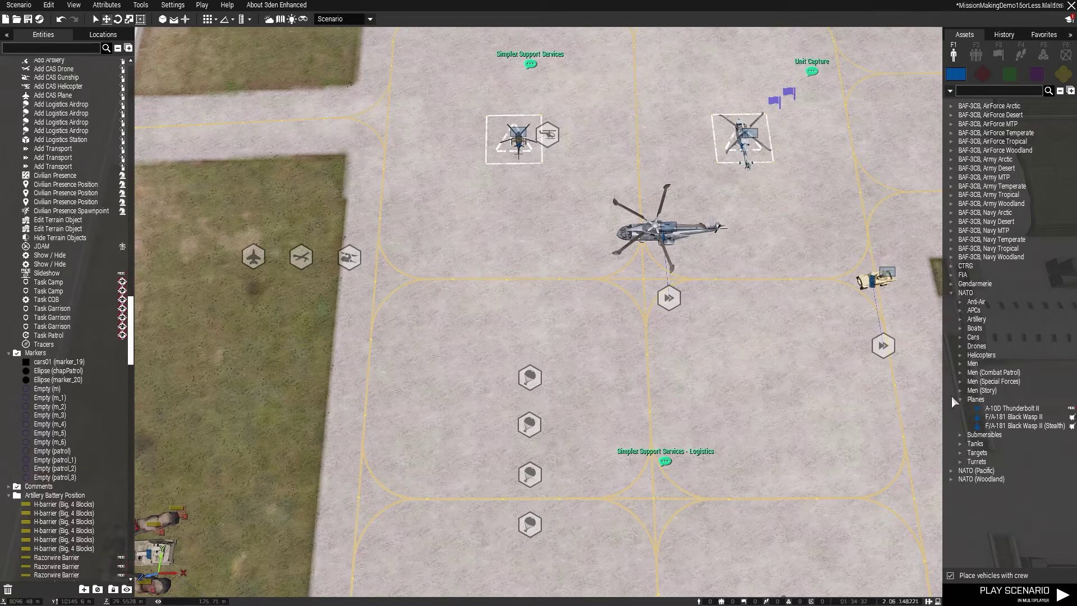
# Step: Review the settings of the Add Logistics Station module and delete that module
pyautogui.click(1043, 55)
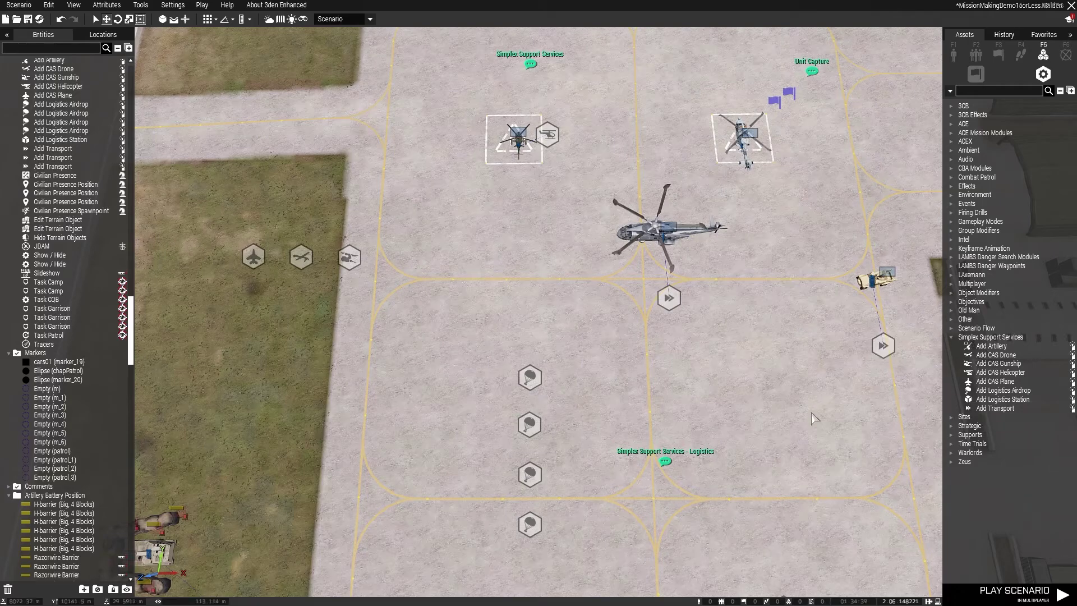
pyautogui.press('s')
pyautogui.click(756, 369)
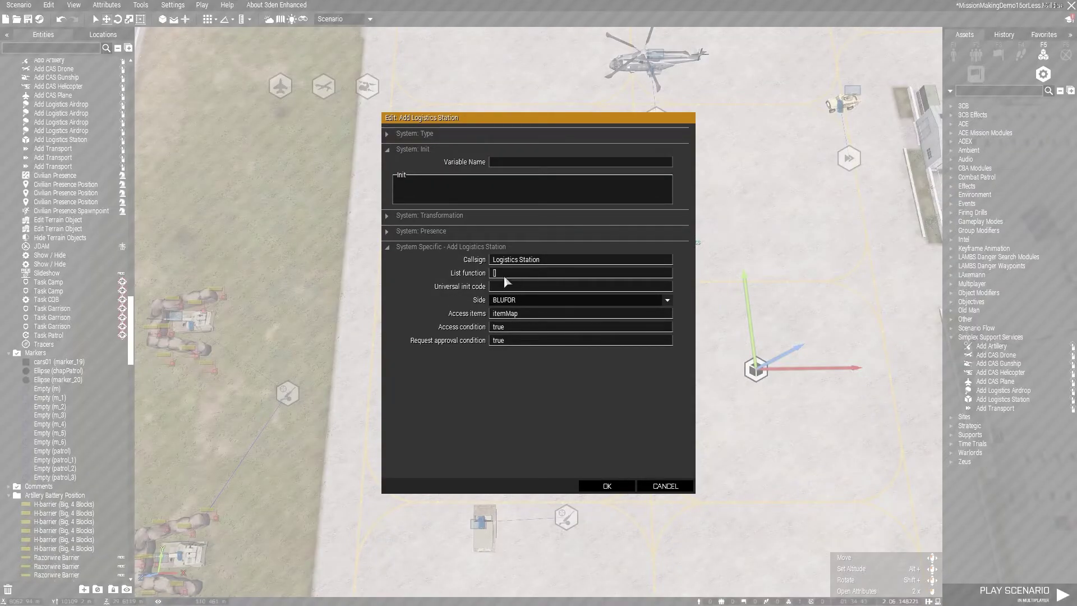
pyautogui.click(612, 486)
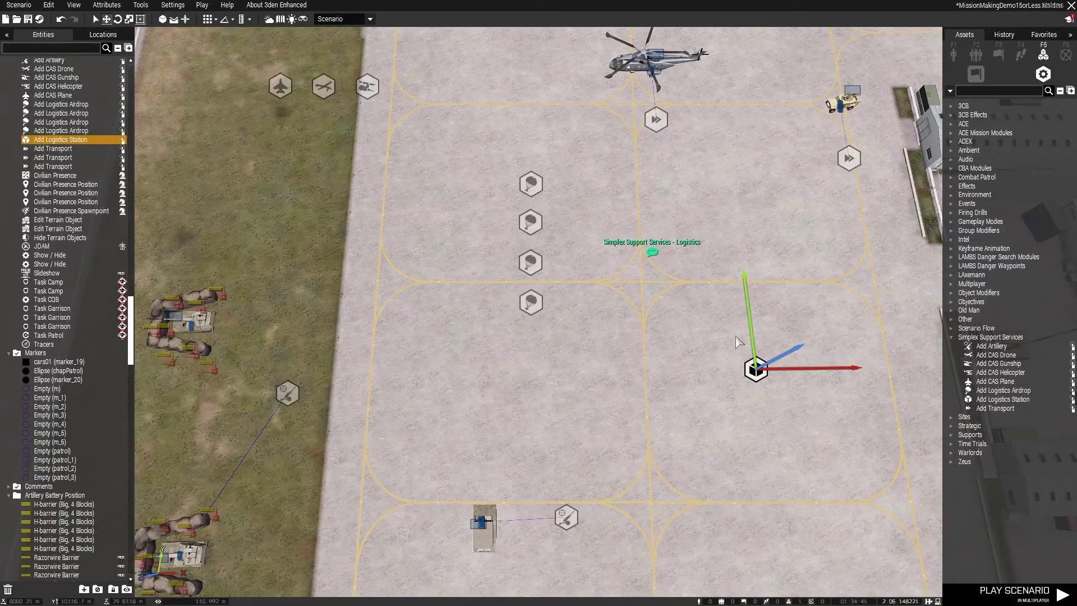
pyautogui.press('Delete')
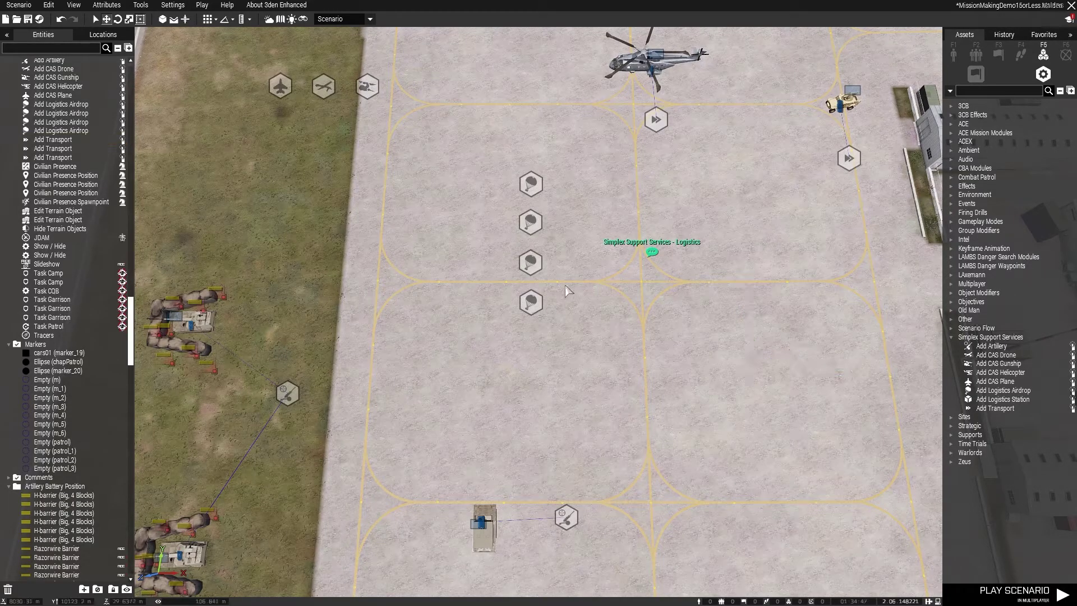
# Step: Review the settings of the uppermost Add Logistics Airdrop module, including the explanation of its List function
pyautogui.doubleClick(529, 184)
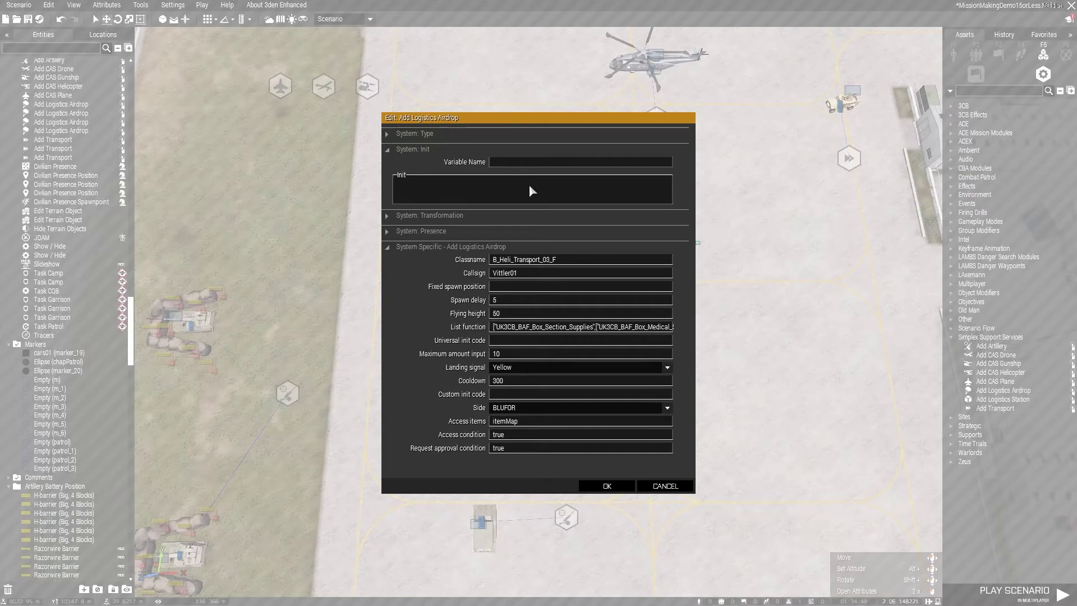
pyautogui.moveTo(472, 333)
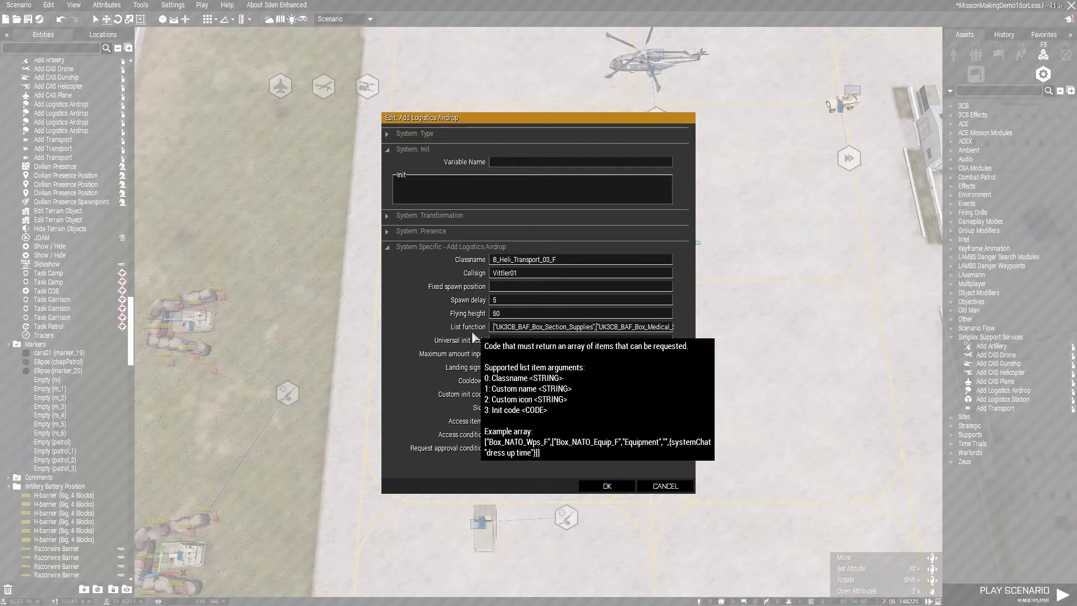
pyautogui.click(623, 485)
pyautogui.click(657, 256)
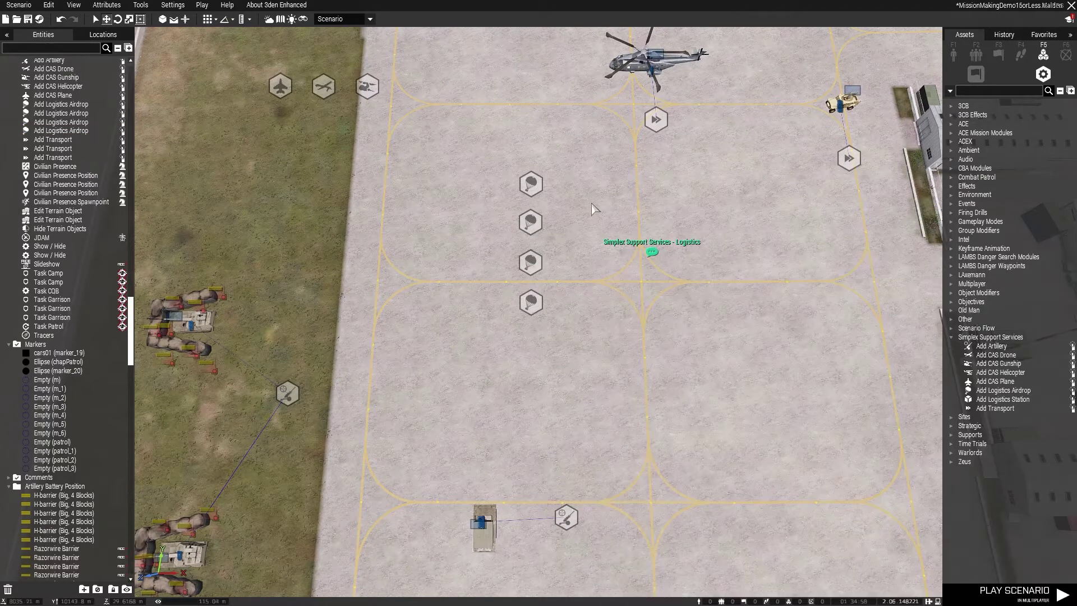
pyautogui.doubleClick(530, 184)
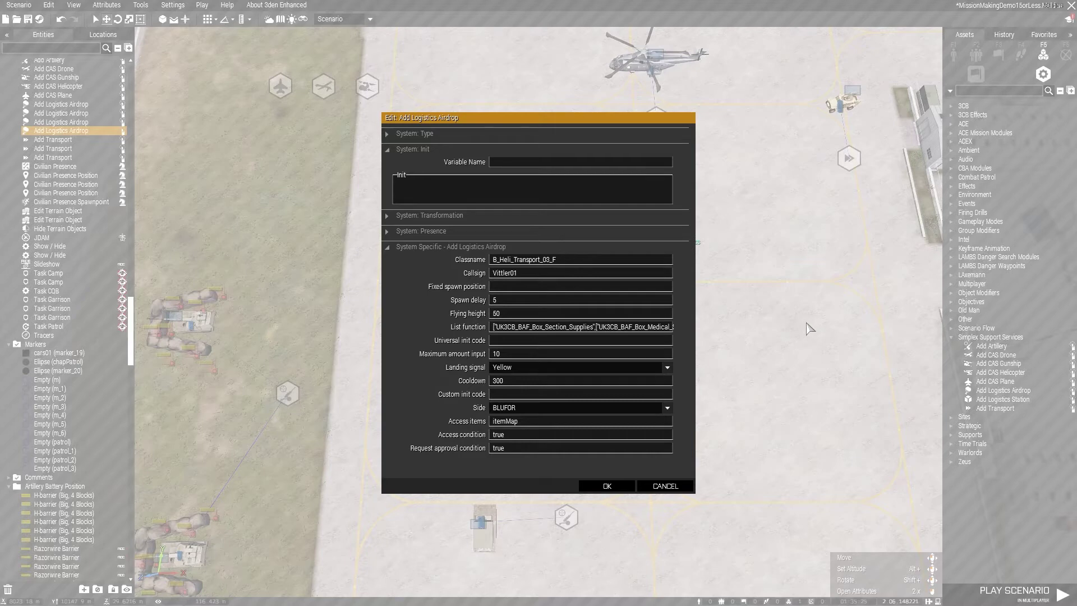
pyautogui.click(655, 484)
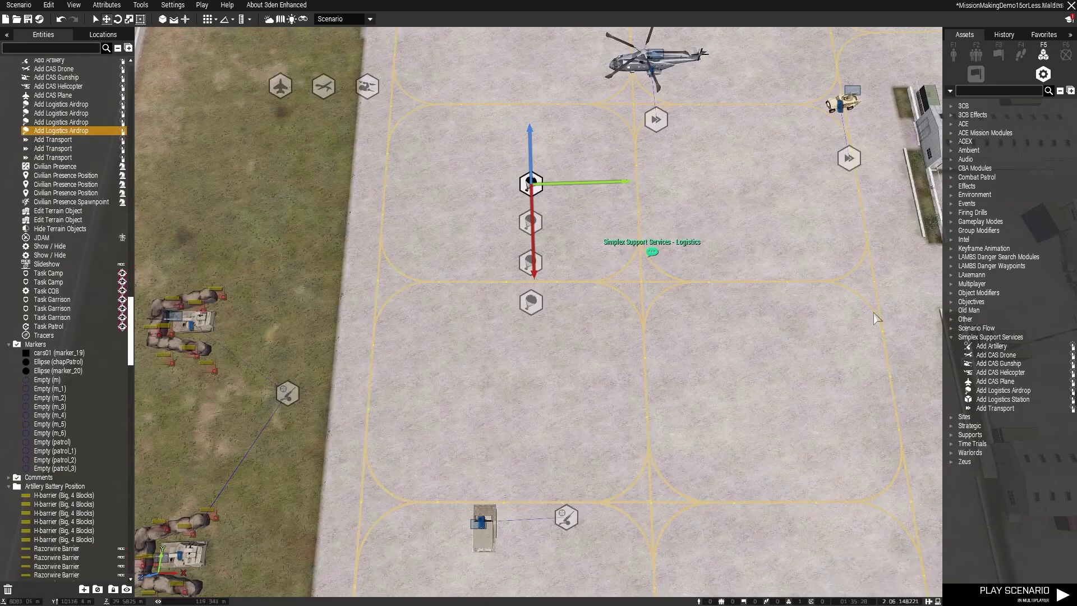
# Step: Find the [ACE] Miscellaneous Items crate by searching the props for "ammo" and place it on the tarmac beyond the airdrop modules
pyautogui.click(954, 55)
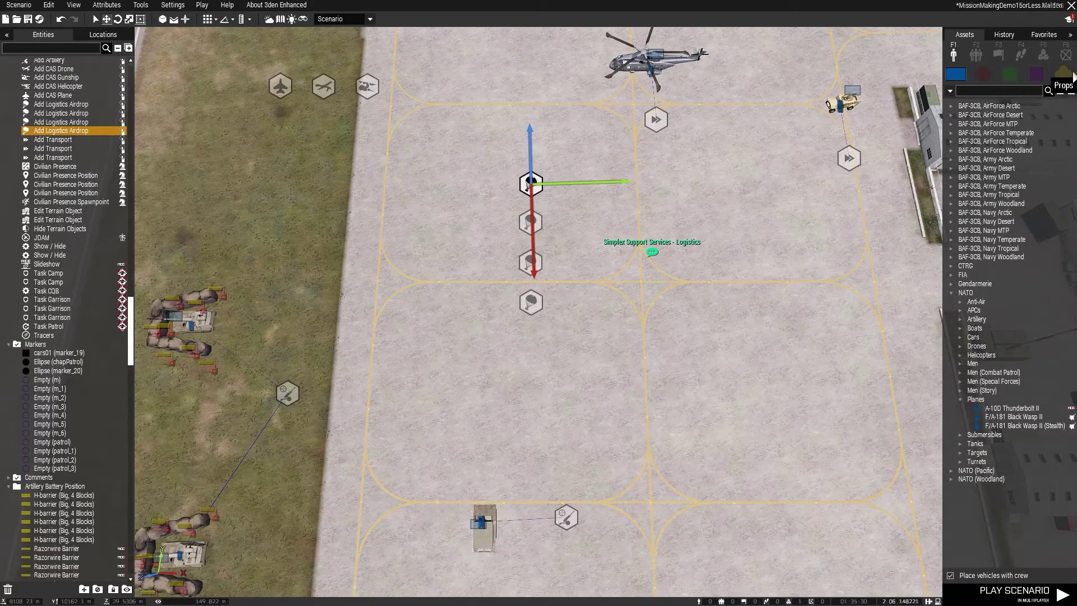
pyautogui.click(1014, 89)
pyautogui.write('ammo')
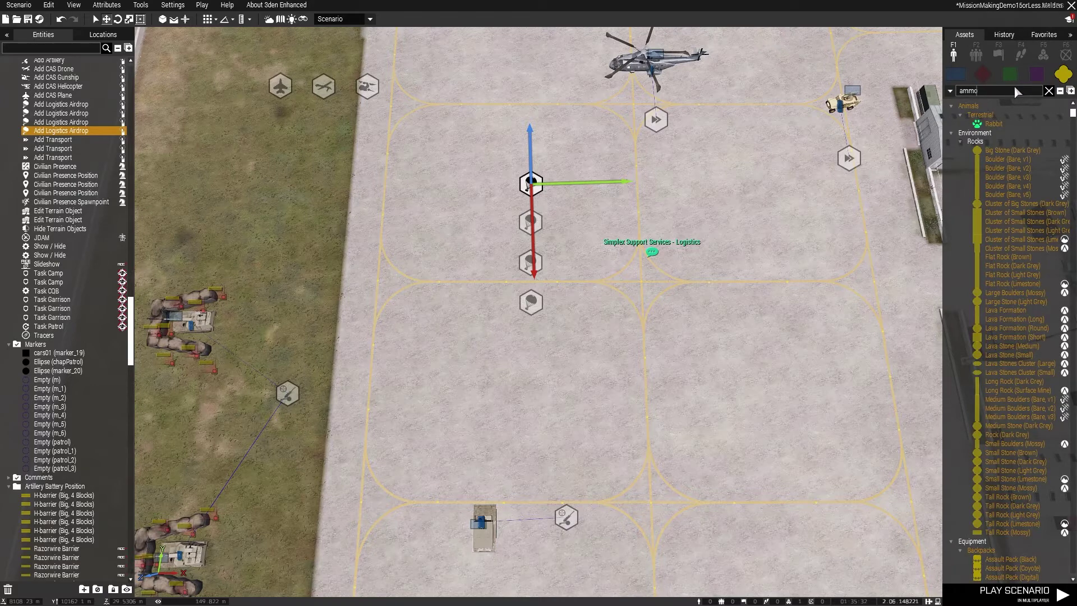
pyautogui.moveTo(1020, 196); pyautogui.dragTo(731, 303)
pyautogui.scroll(3, 731, 303)
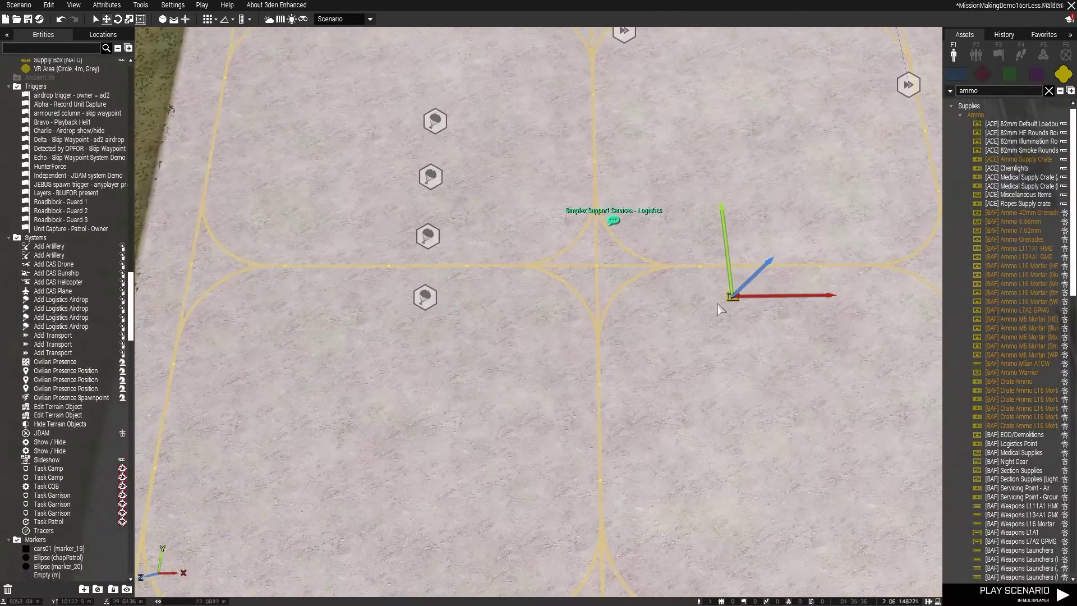
# Step: Log the Miscellaneous Items crate's class name to the clipboard
pyautogui.rightClick(730, 297)
pyautogui.moveTo(766, 408)
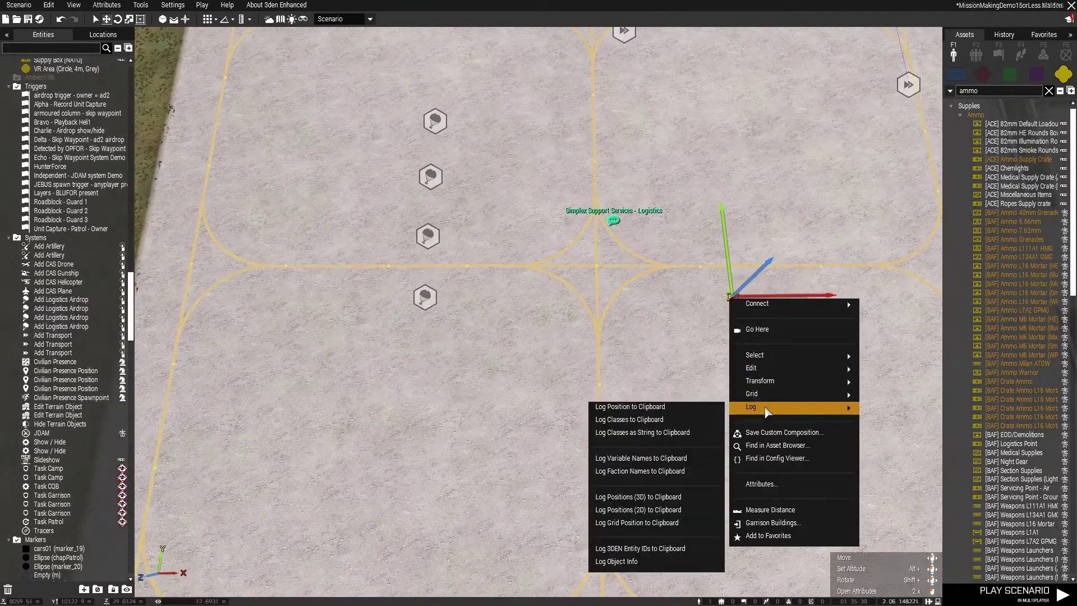
pyautogui.click(682, 413)
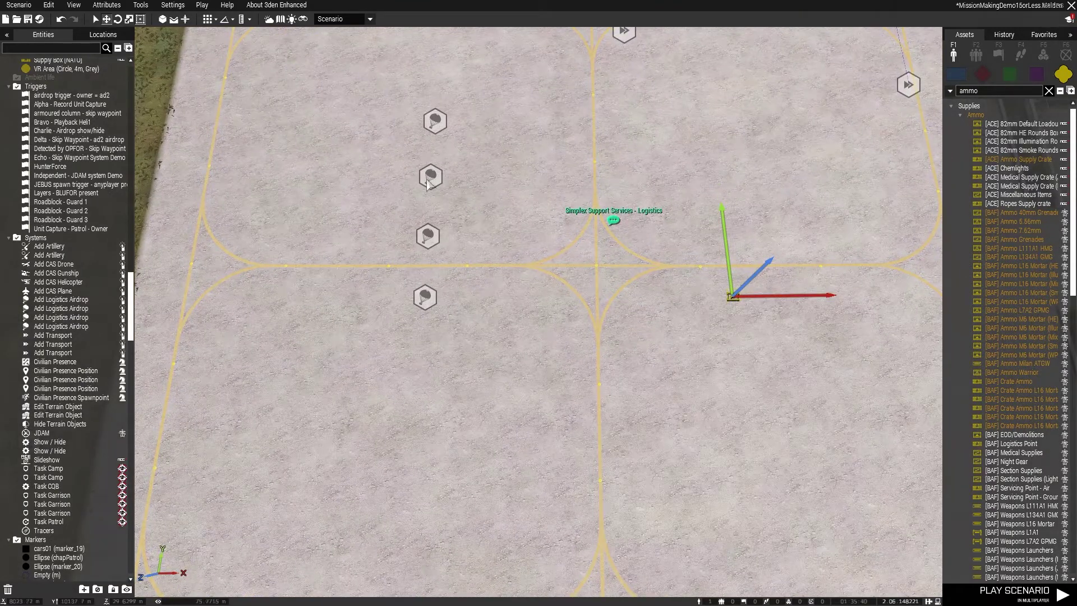
# Step: Try replacing the first class name in the uppermost airdrop module's List function with ACE_Box_Misc, discarding the edit
pyautogui.doubleClick(435, 121)
pyautogui.moveTo(502, 327); pyautogui.dragTo(532, 327)
pyautogui.moveTo(497, 329); pyautogui.dragTo(593, 333)
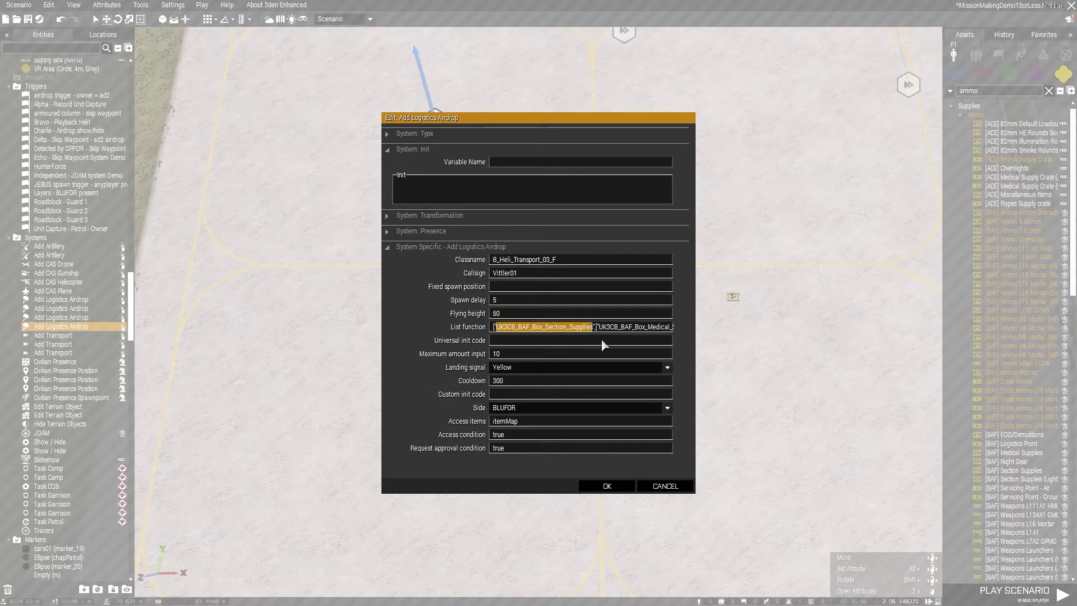
pyautogui.write('"ACE_Box_Misc')
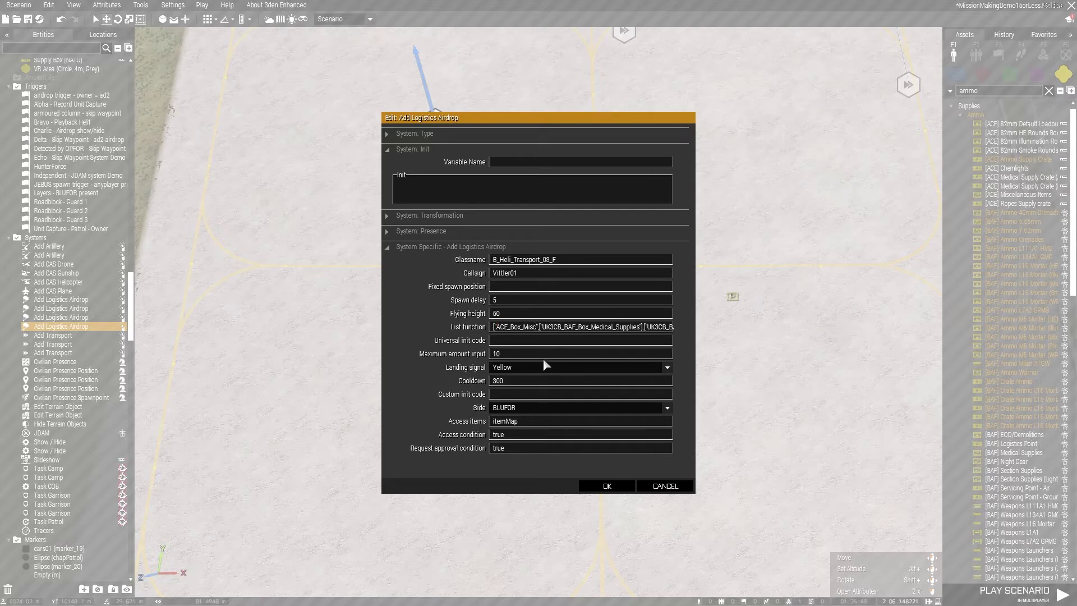
pyautogui.click(651, 486)
# Step: Delete the Miscellaneous Items crate from the tarmac
pyautogui.click(669, 298)
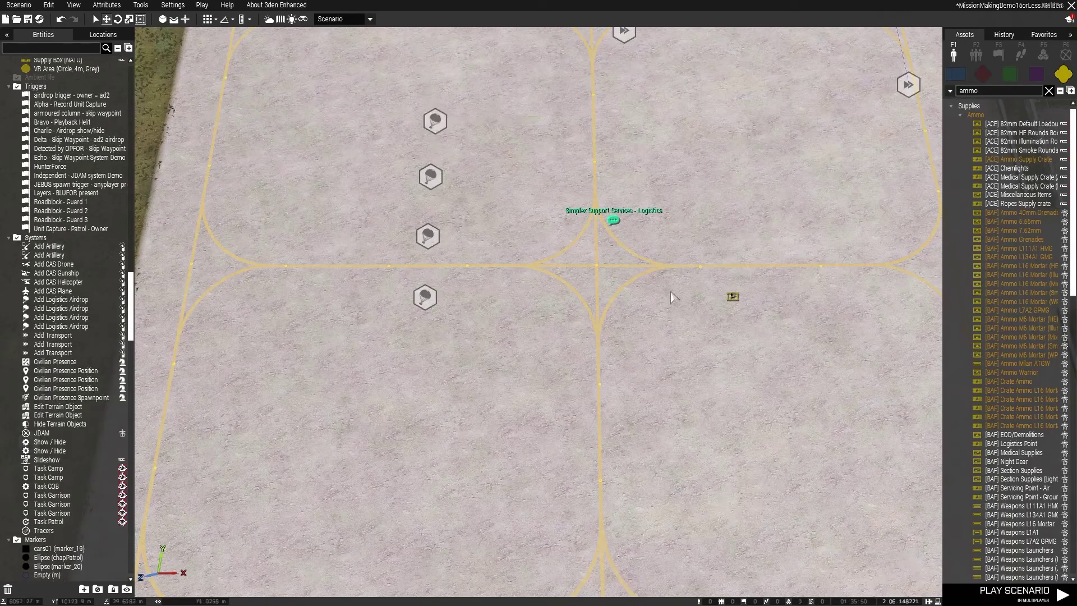
pyautogui.click(732, 296)
# Step: Read the class names in the uppermost Add Logistics Airdrop module's List function through to the end of the array
pyautogui.doubleClick(435, 122)
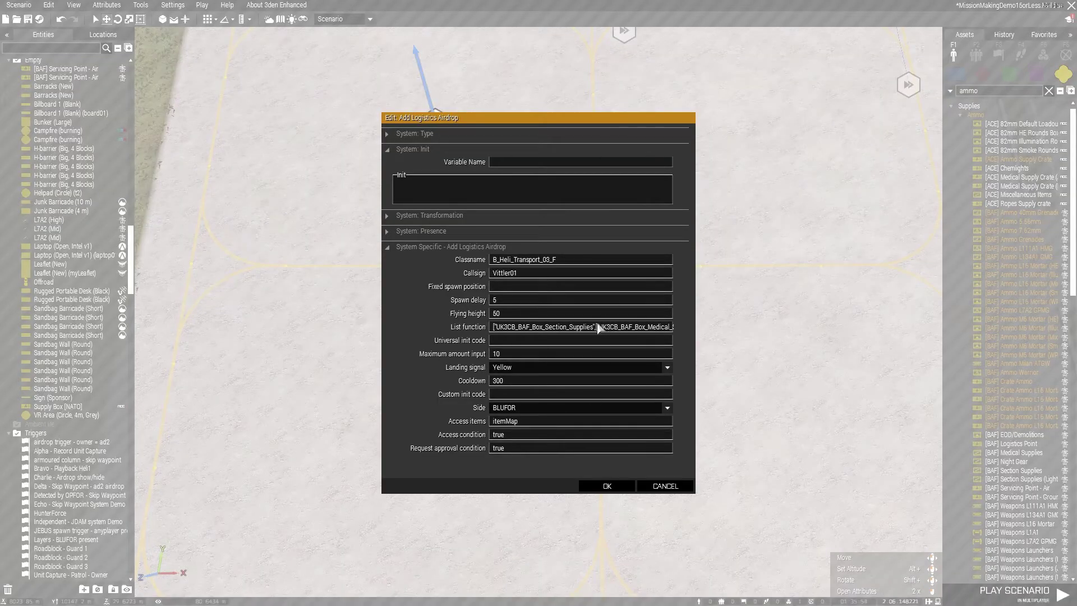
pyautogui.moveTo(485, 335)
pyautogui.press('Right')
pyautogui.press('Right')
pyautogui.press('Right')
pyautogui.press('Right')
pyautogui.press('Right')
pyautogui.press('Right')
pyautogui.press('Right')
pyautogui.press('Right')
pyautogui.press('Right')
pyautogui.press('Right')
pyautogui.press('Right')
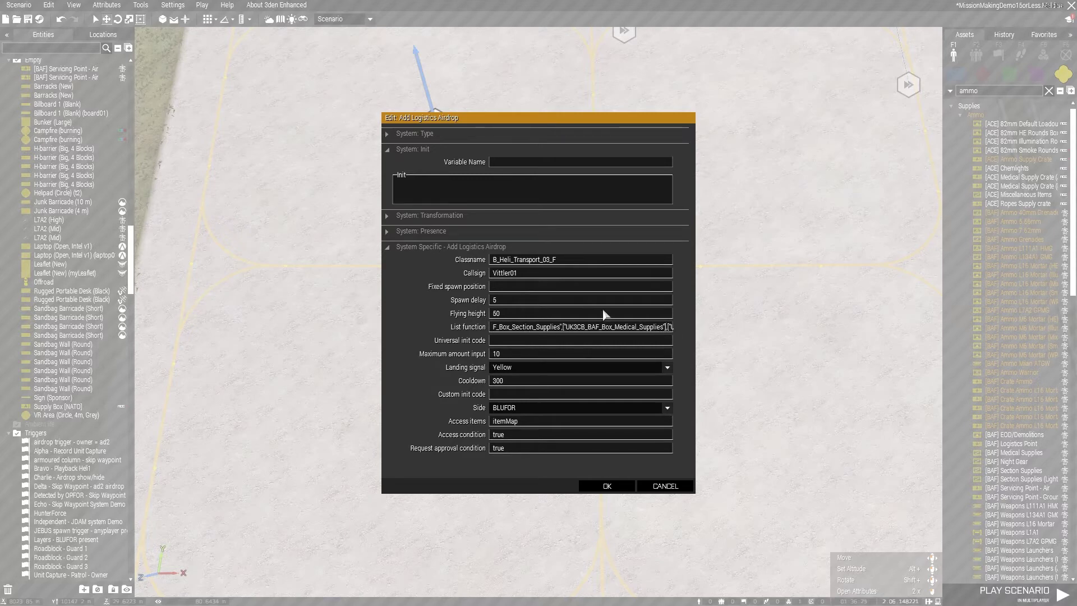
pyautogui.press('Right')
pyautogui.press('Right')
pyautogui.press('Right')
pyautogui.press('Right')
pyautogui.press('Right')
pyautogui.press('Right')
pyautogui.press('Right')
pyautogui.press('Right')
pyautogui.press('Right')
pyautogui.press('Right')
pyautogui.press('Right')
pyautogui.press('Right')
pyautogui.press('Right')
pyautogui.press('Right')
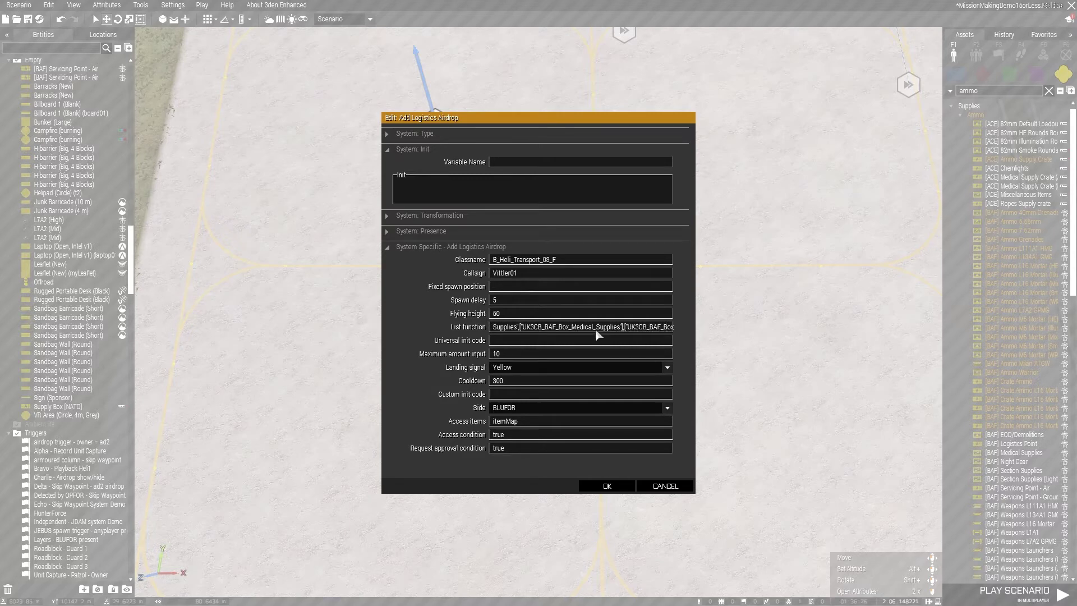
pyautogui.press('Right')
pyautogui.press('Right')
pyautogui.press('Right')
pyautogui.press('Right')
pyautogui.press('Right')
pyautogui.press('Right')
pyautogui.press('Right')
pyautogui.press('Right')
pyautogui.press('Right')
pyautogui.press('Right')
pyautogui.press('Right')
pyautogui.press('Right')
pyautogui.press('Right')
pyautogui.press('Right')
pyautogui.press('Right')
pyautogui.press('Right')
pyautogui.press('Right')
pyautogui.press('Right')
pyautogui.press('Right')
pyautogui.press('Right')
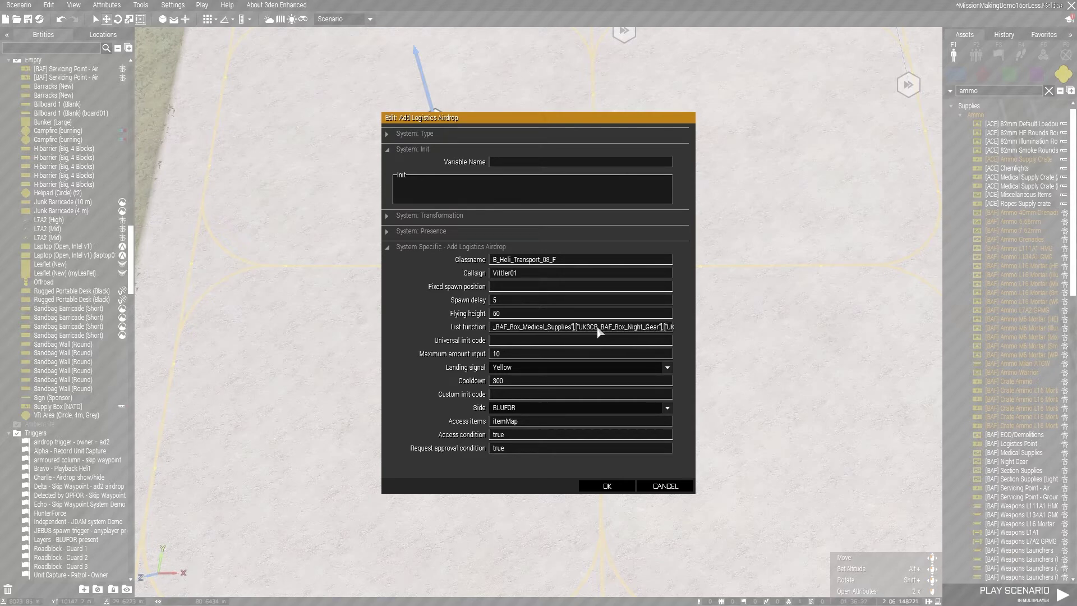
pyautogui.press('Right')
pyautogui.press('Right')
pyautogui.press('Right')
pyautogui.press('Right')
pyautogui.press('Right')
pyautogui.press('Right')
pyautogui.press('Right')
pyautogui.press('Right')
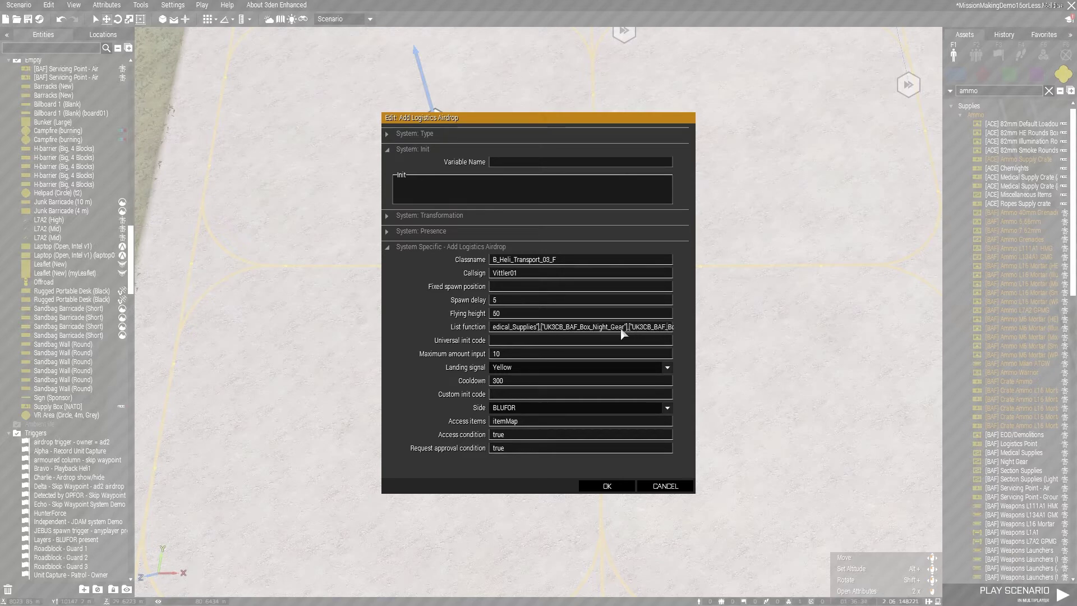
pyautogui.press('Right')
pyautogui.press('Right')
pyautogui.press('Right')
pyautogui.press('Right')
pyautogui.press('Right')
pyautogui.press('Right')
pyautogui.press('Right')
pyautogui.press('Right')
pyautogui.press('Right')
pyautogui.press('Right')
pyautogui.press('Right')
pyautogui.press('Right')
pyautogui.press('Right')
pyautogui.press('Right')
pyautogui.press('Right')
pyautogui.press('Right')
pyautogui.press('Right')
pyautogui.press('Right')
pyautogui.press('Right')
pyautogui.press('Right')
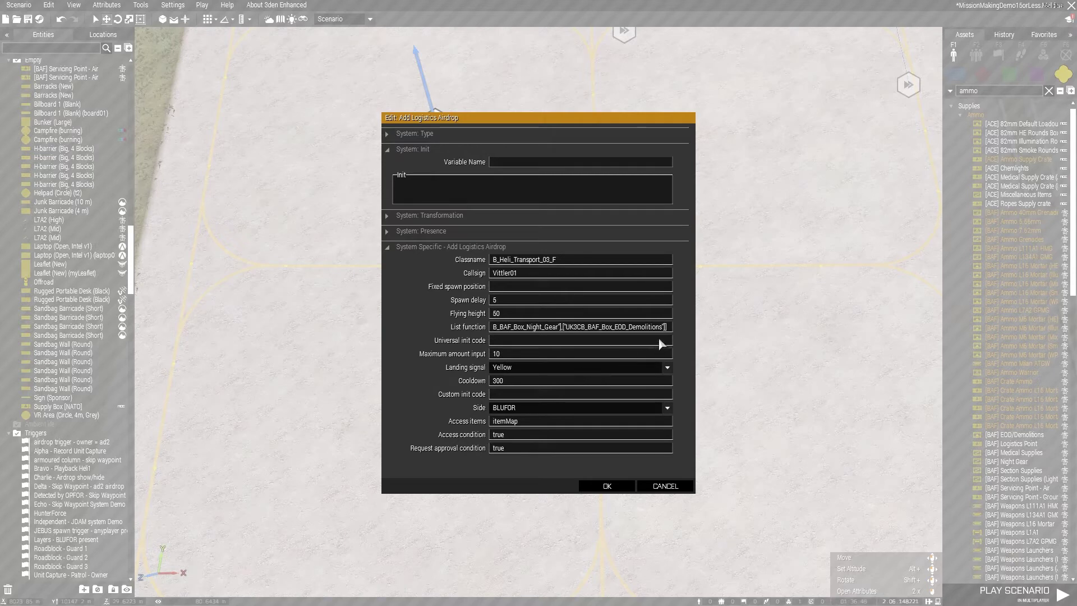
pyautogui.moveTo(669, 328); pyautogui.dragTo(413, 331)
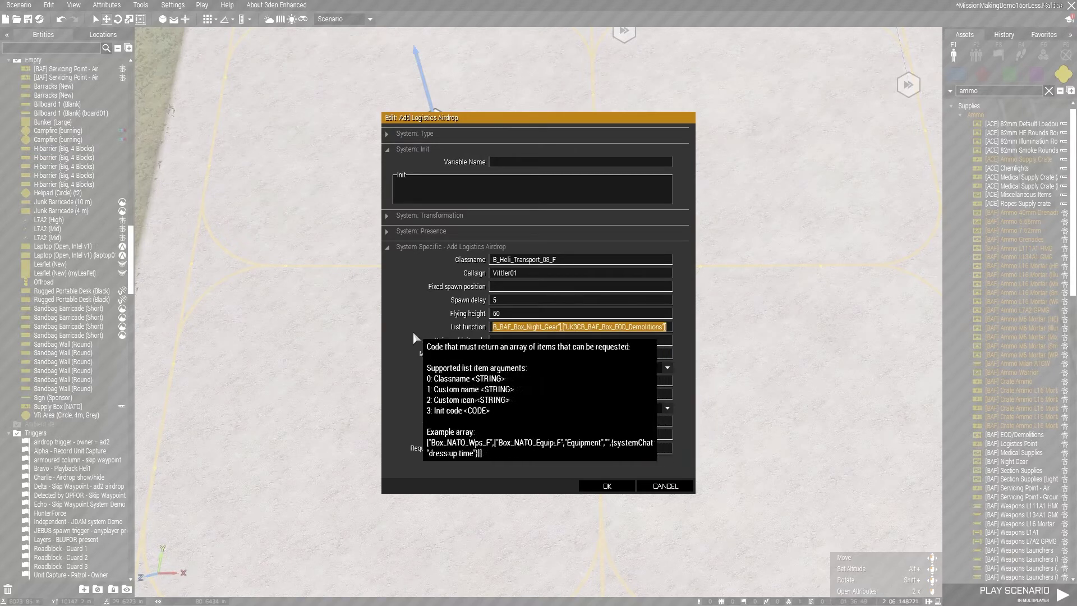
pyautogui.click(573, 333)
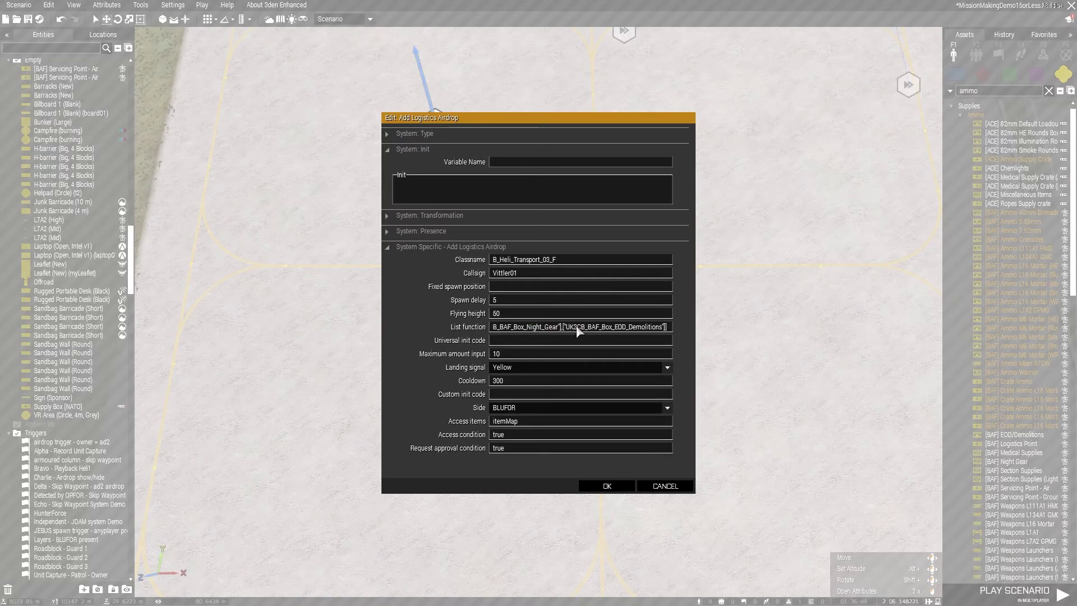
# Step: Go back through the List function to its start, review the module's remaining settings and close the dialog
pyautogui.press('Left')
pyautogui.press('Left')
pyautogui.press('Left')
pyautogui.press('Left')
pyautogui.press('Left')
pyautogui.press('Left')
pyautogui.press('Left')
pyautogui.press('Left')
pyautogui.press('Left')
pyautogui.press('Left')
pyautogui.press('Left')
pyautogui.press('Left')
pyautogui.press('Left')
pyautogui.press('Left')
pyautogui.press('Left')
pyautogui.press('Left')
pyautogui.press('Left')
pyautogui.press('Left')
pyautogui.press('Left')
pyautogui.press('Left')
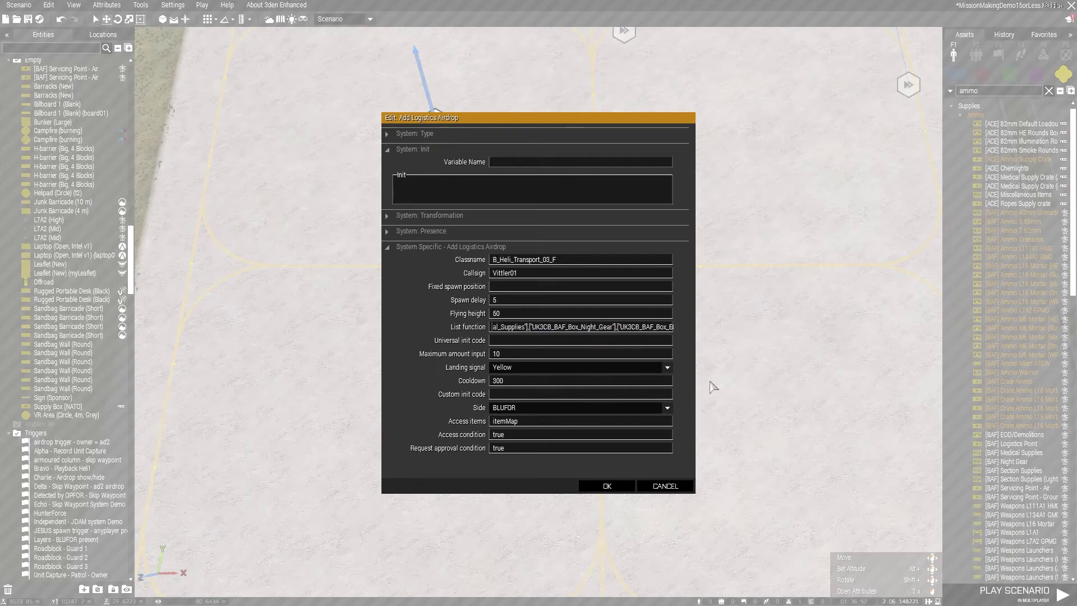
pyautogui.press('Left')
pyautogui.press('Left')
pyautogui.press('Left')
pyautogui.press('Left')
pyautogui.press('Left')
pyautogui.press('Left')
pyautogui.press('Left')
pyautogui.press('Left')
pyautogui.press('Left')
pyautogui.press('Left')
pyautogui.press('Left')
pyautogui.press('Left')
pyautogui.press('Left')
pyautogui.press('Left')
pyautogui.press('Left')
pyautogui.press('Left')
pyautogui.press('Left')
pyautogui.press('Left')
pyautogui.press('Left')
pyautogui.press('Left')
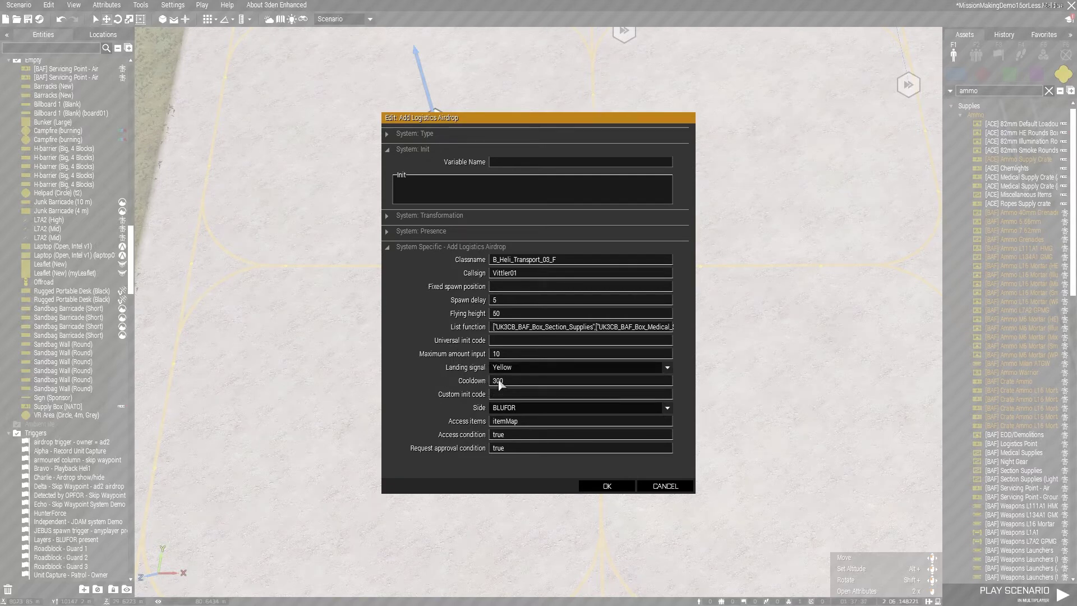
pyautogui.click(607, 486)
# Step: Clear the "ammo" asset search and bring up the Simplex Support Services modules
pyautogui.scroll(2, 482, 189)
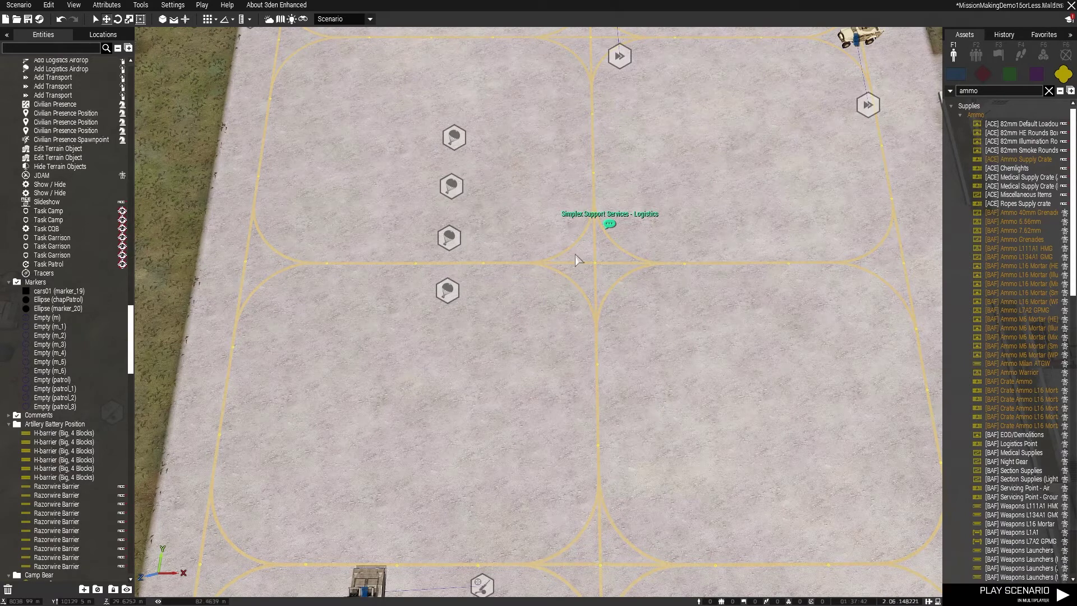
pyautogui.click(1059, 91)
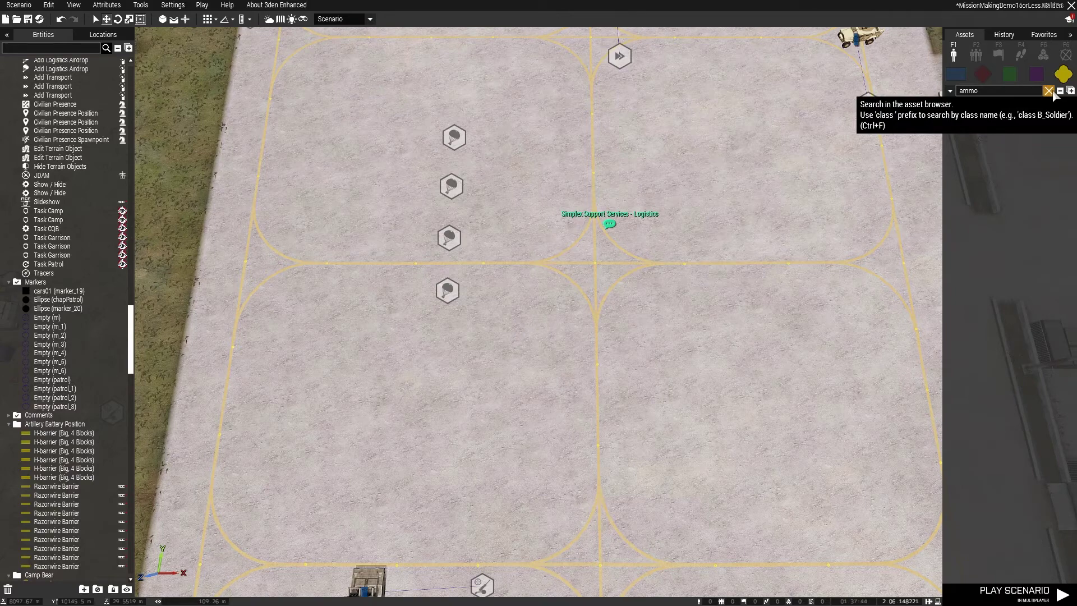
pyautogui.click(1043, 55)
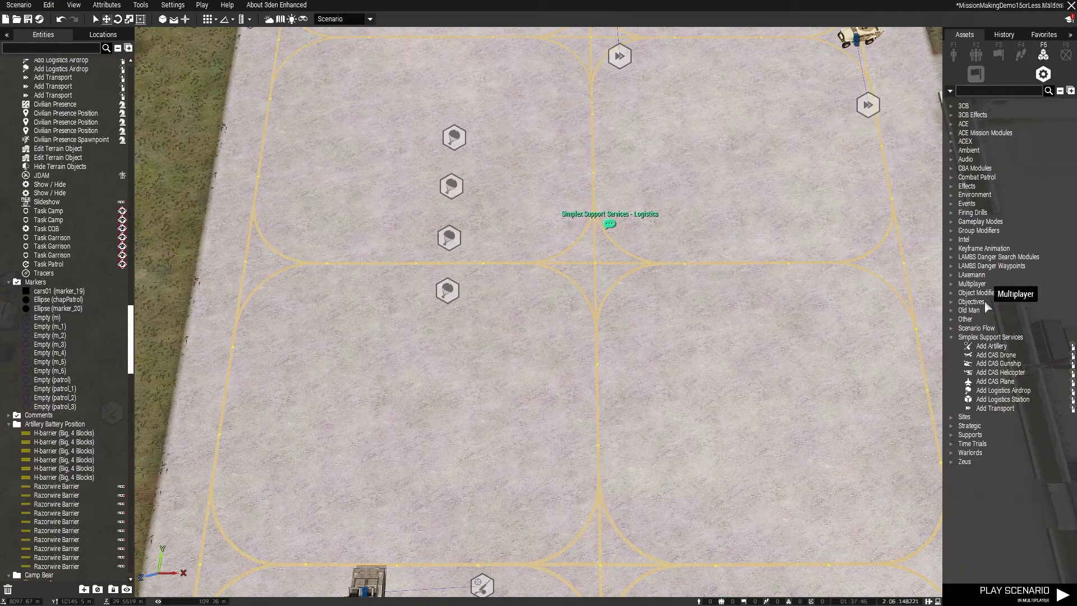
# Step: Place an Add Transport module between the large helicopter and the ground vehicle, and delete it again
pyautogui.click(995, 410)
pyautogui.press('d')
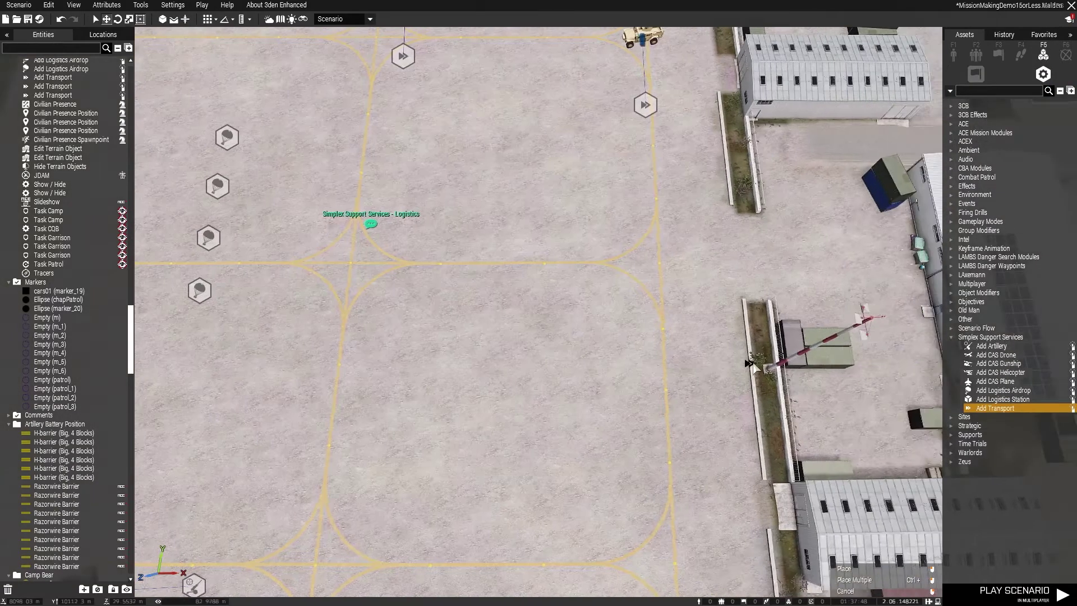
pyautogui.press('w')
pyautogui.click(423, 361)
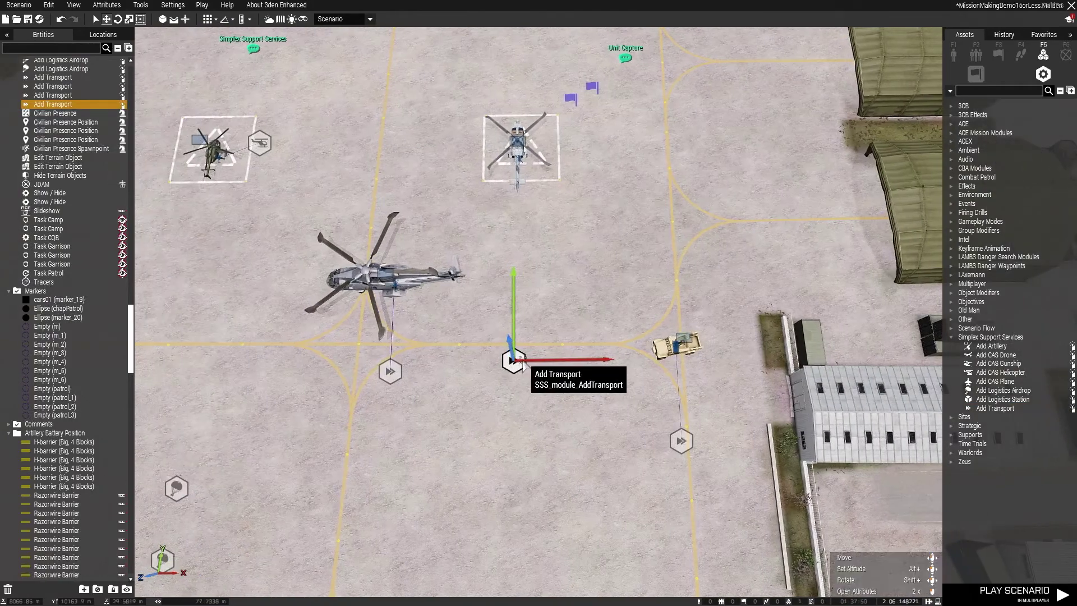
pyautogui.press('Delete')
# Step: Review the Add Transport module synced to the ground vehicle, checking its Respawn time setting, and close its attributes without changes
pyautogui.click(681, 441)
pyautogui.doubleClick(684, 440)
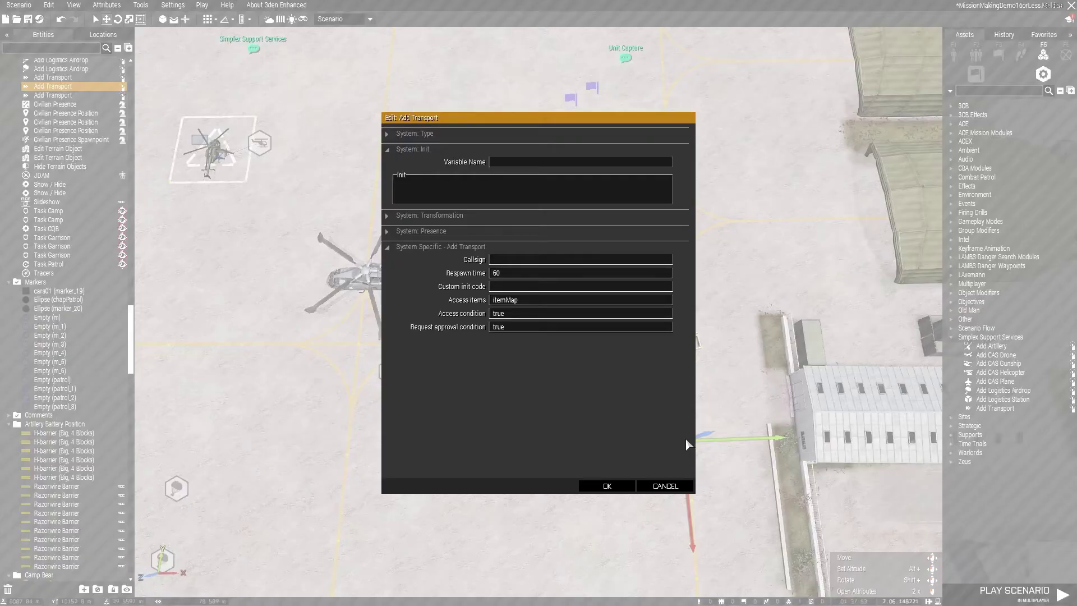
pyautogui.doubleClick(514, 273)
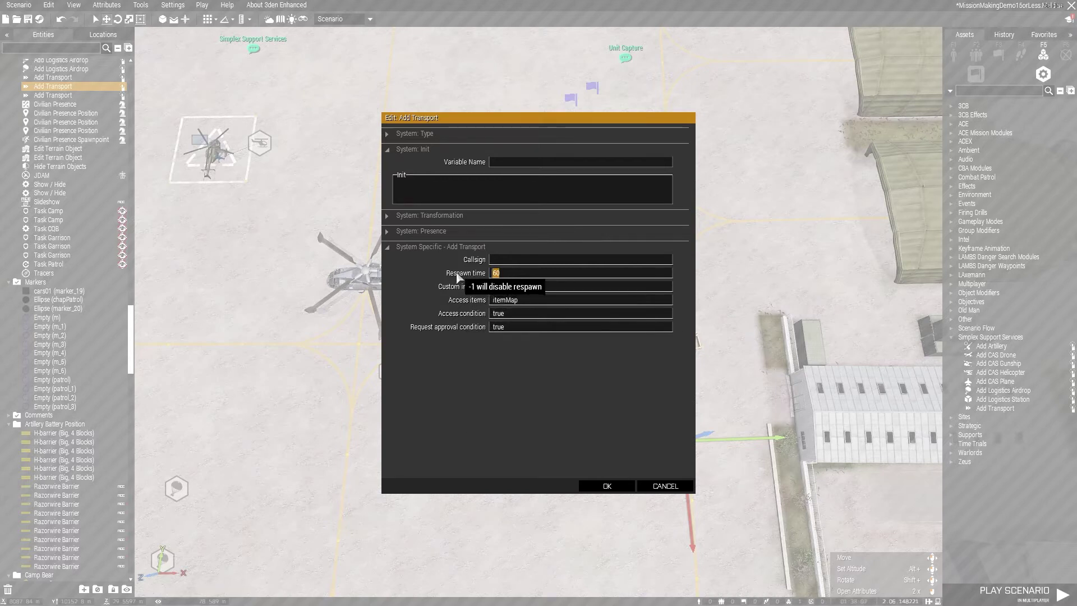
pyautogui.click(676, 486)
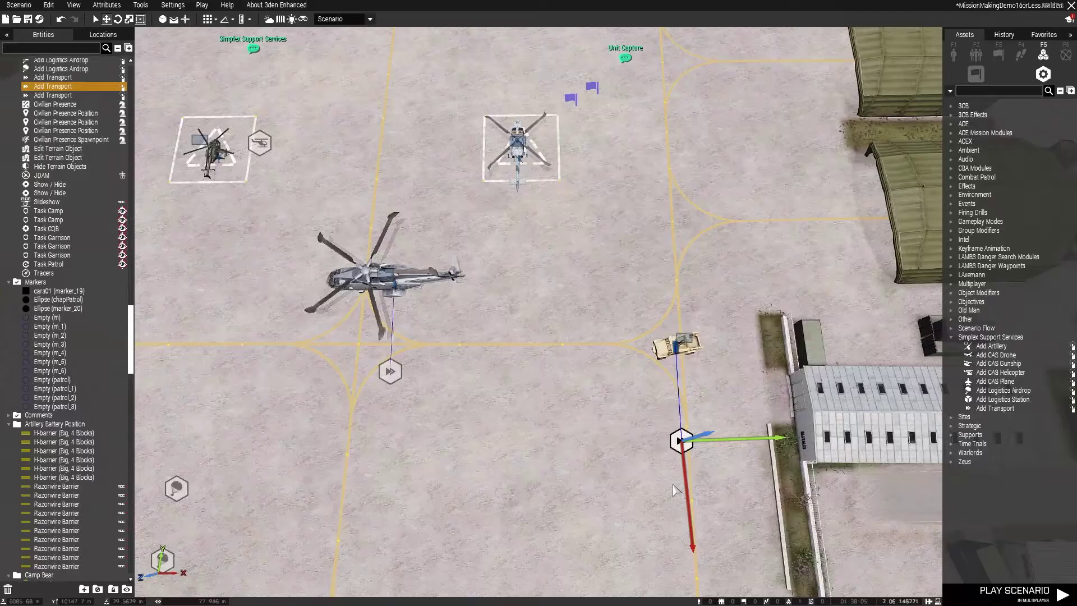
pyautogui.click(643, 424)
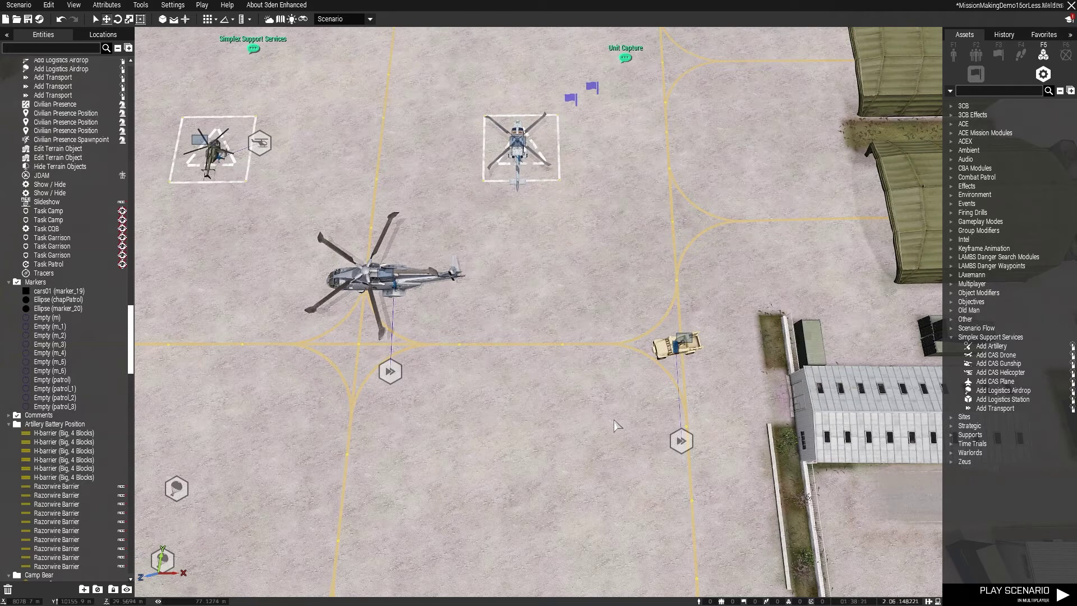
# Step: Review the callsign and other settings of the large helicopter's Add Transport module, then cancel the dialog and deselect the module
pyautogui.doubleClick(378, 381)
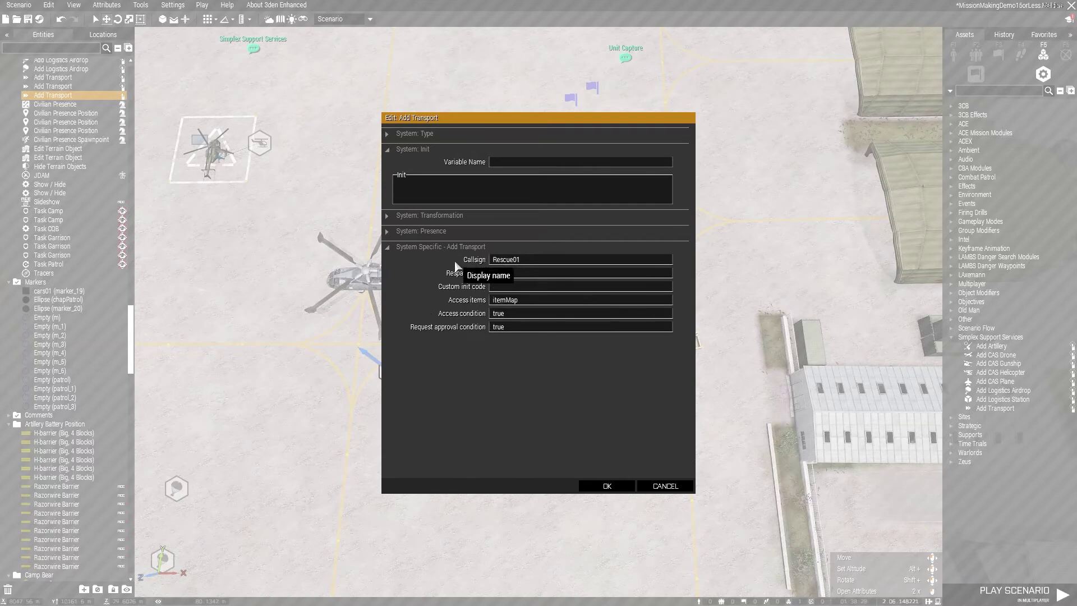
pyautogui.click(655, 485)
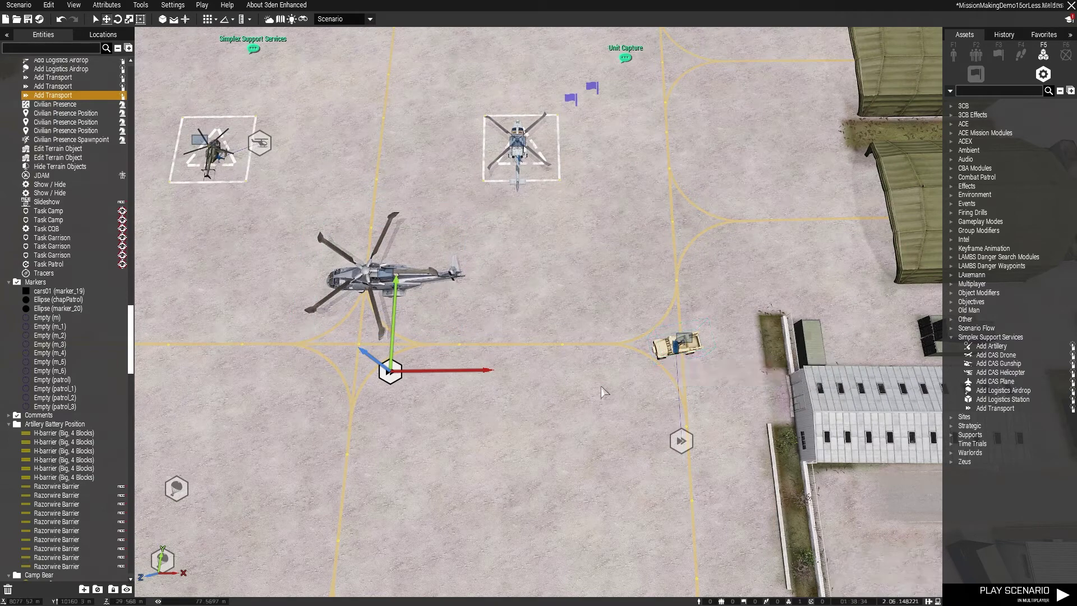
pyautogui.click(603, 357)
pyautogui.press('s')
pyautogui.scroll(-3, 583, 402)
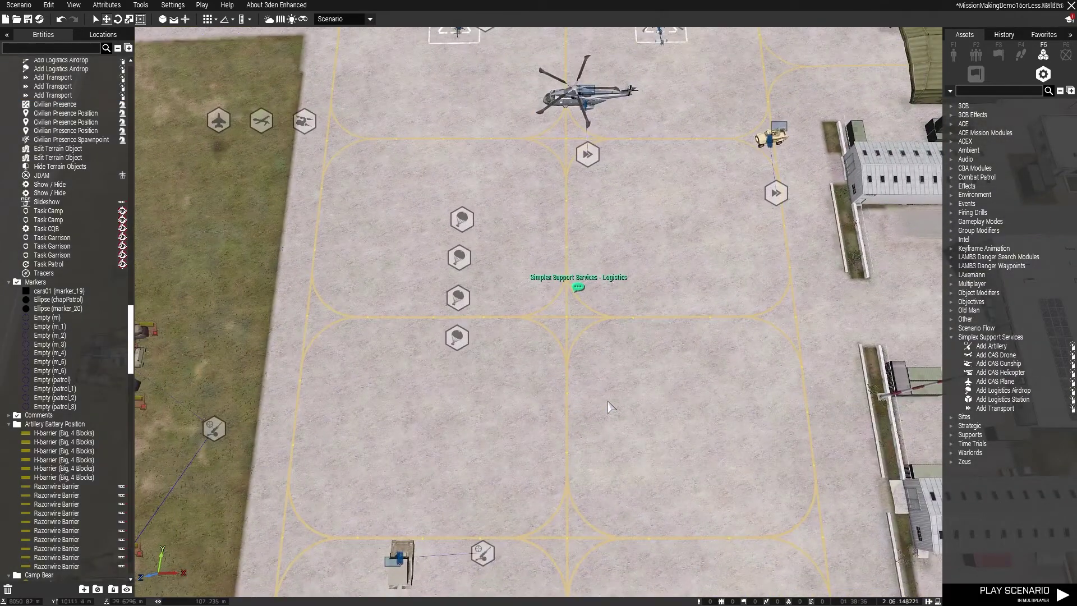
pyautogui.scroll(-5, 611, 406)
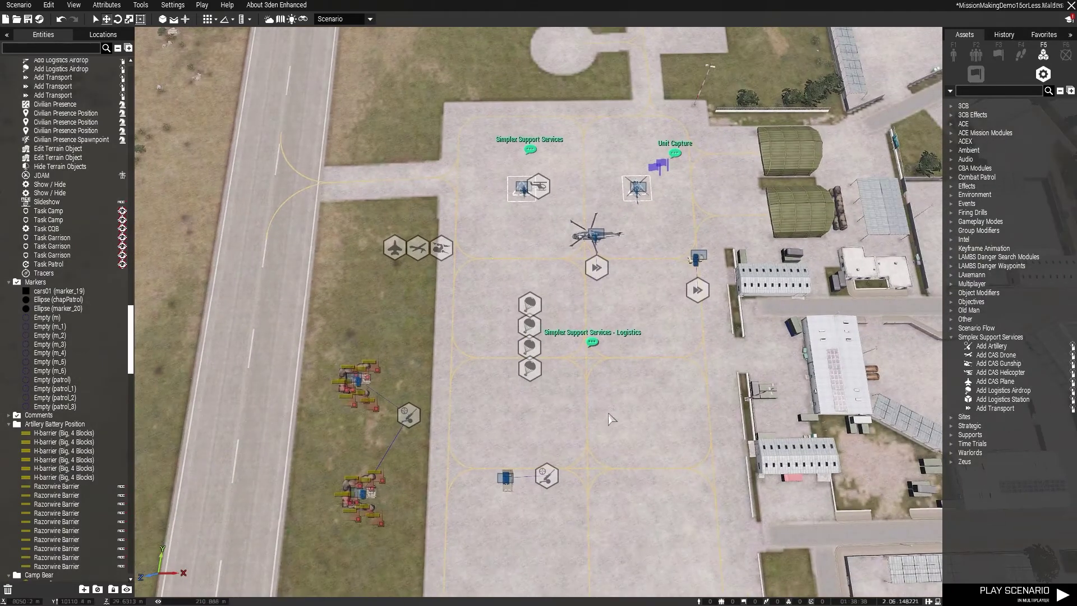